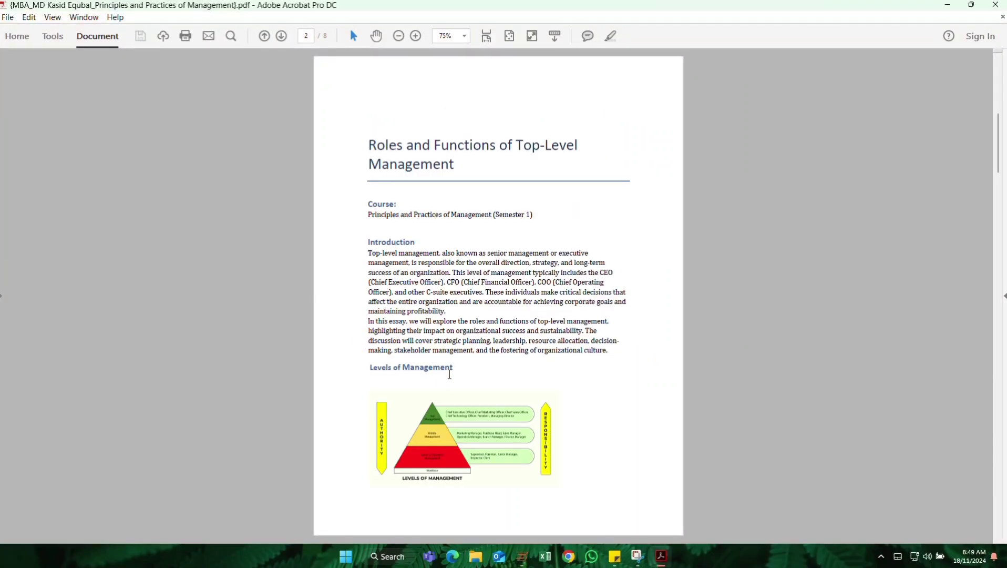
Scroll back to page 1 and select the cover page instruction text to read it.
scroll(450, 374, up, 3)
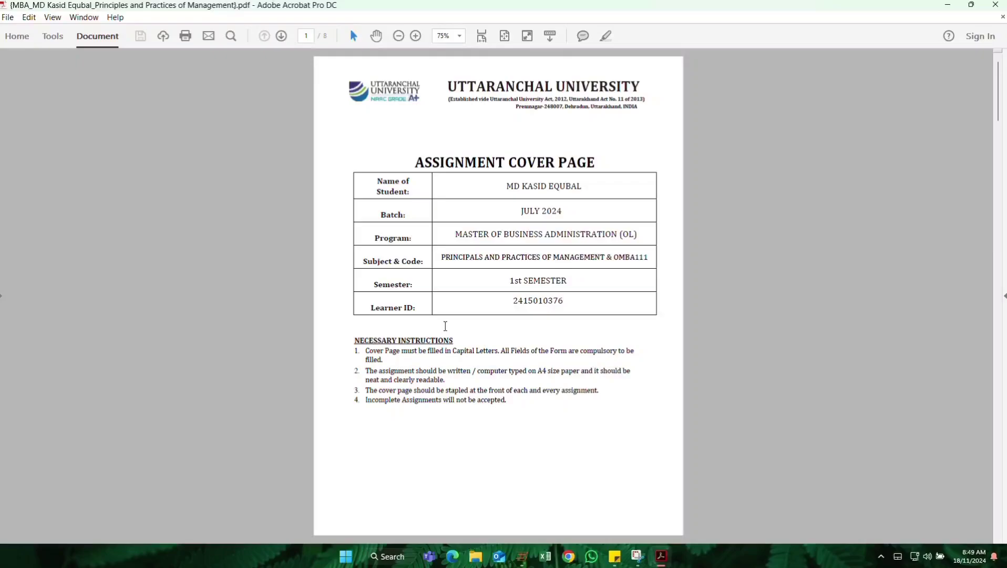
drag(367, 353, 626, 358)
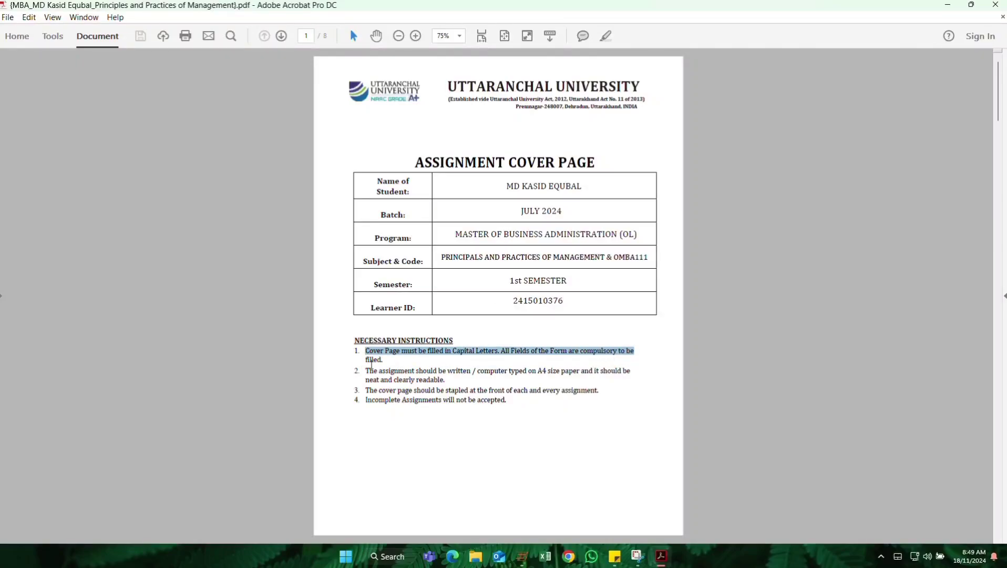
drag(415, 371, 366, 351)
click(367, 351)
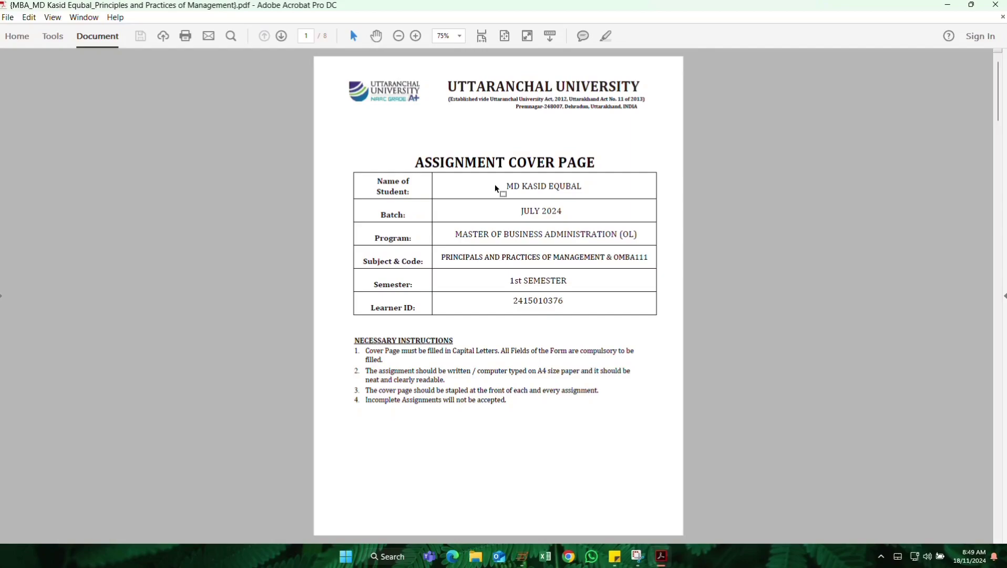
Review the cover table's name, JULY 2024 batch, program, subject, semester and learner ID fields.
drag(497, 189, 575, 196)
click(574, 193)
drag(519, 212, 576, 213)
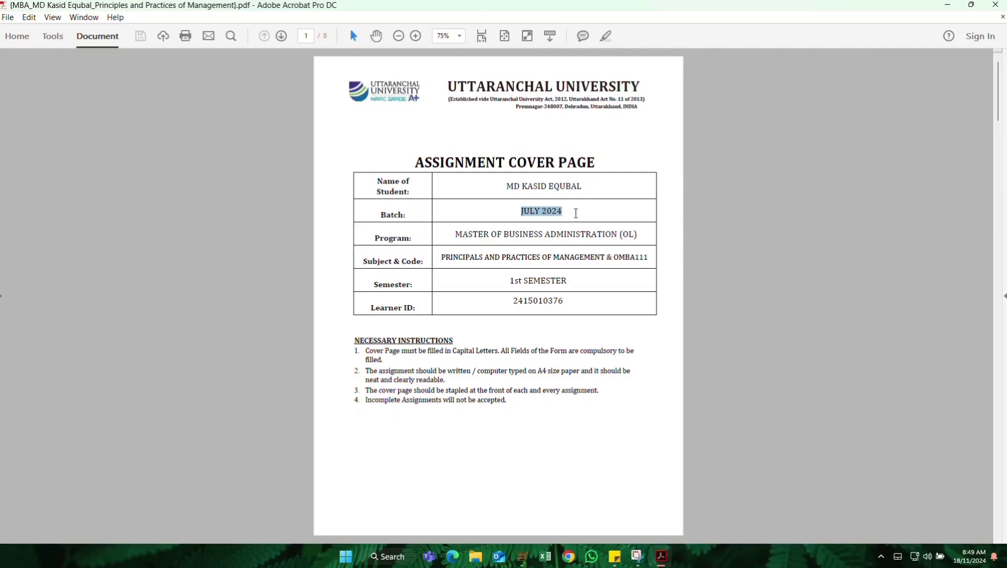
drag(456, 234, 630, 231)
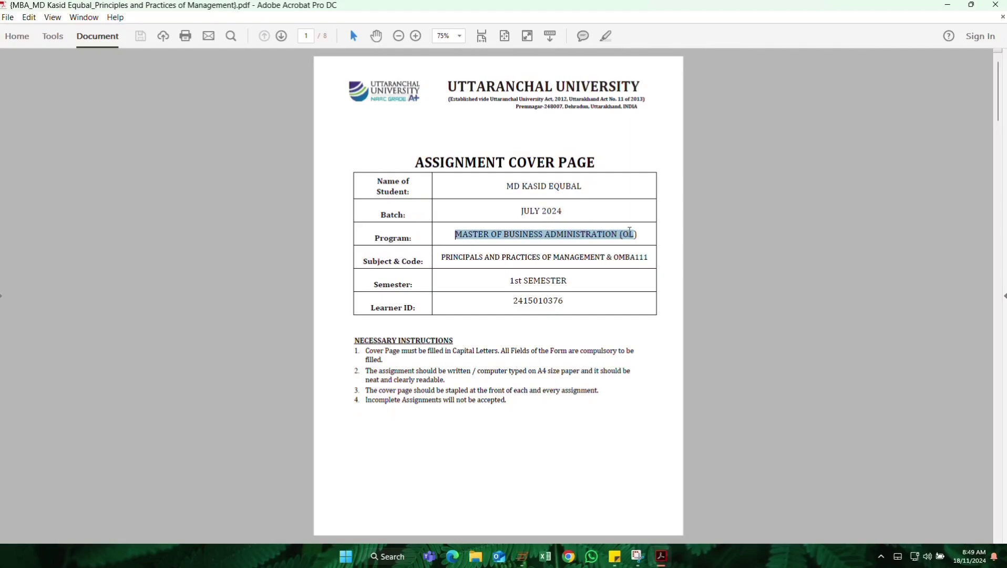
drag(442, 257, 650, 257)
drag(491, 288, 594, 274)
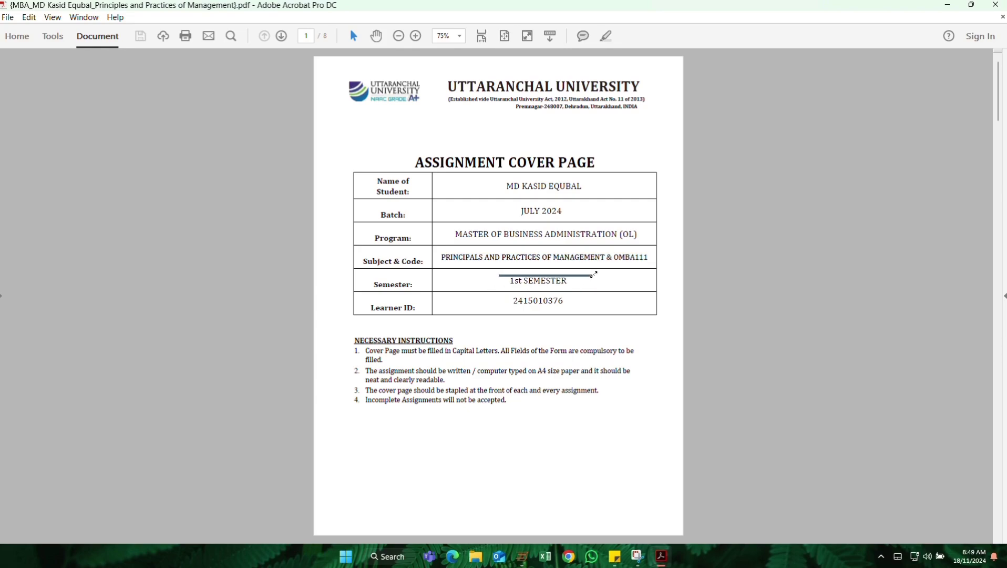
click(554, 303)
drag(516, 302, 581, 301)
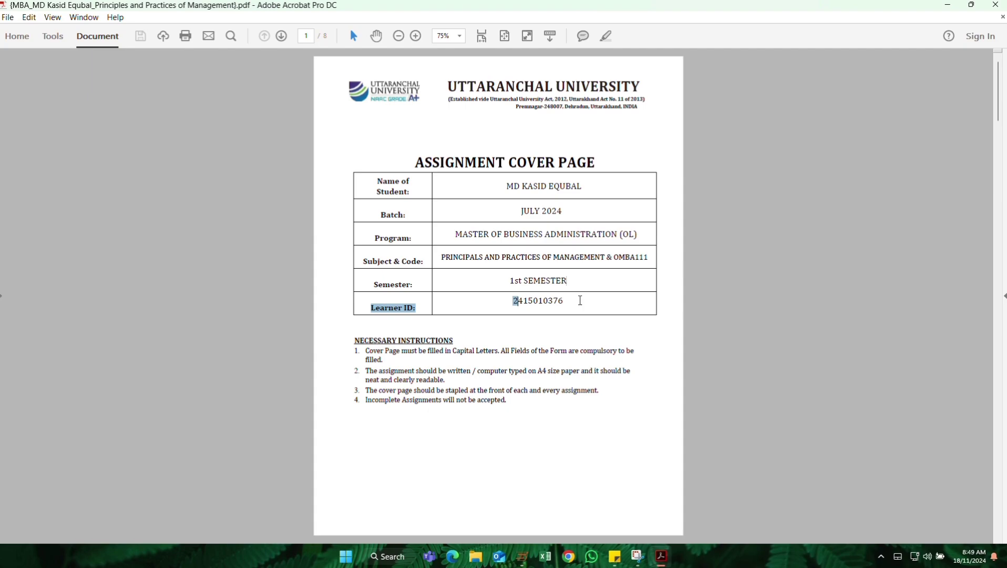
click(581, 303)
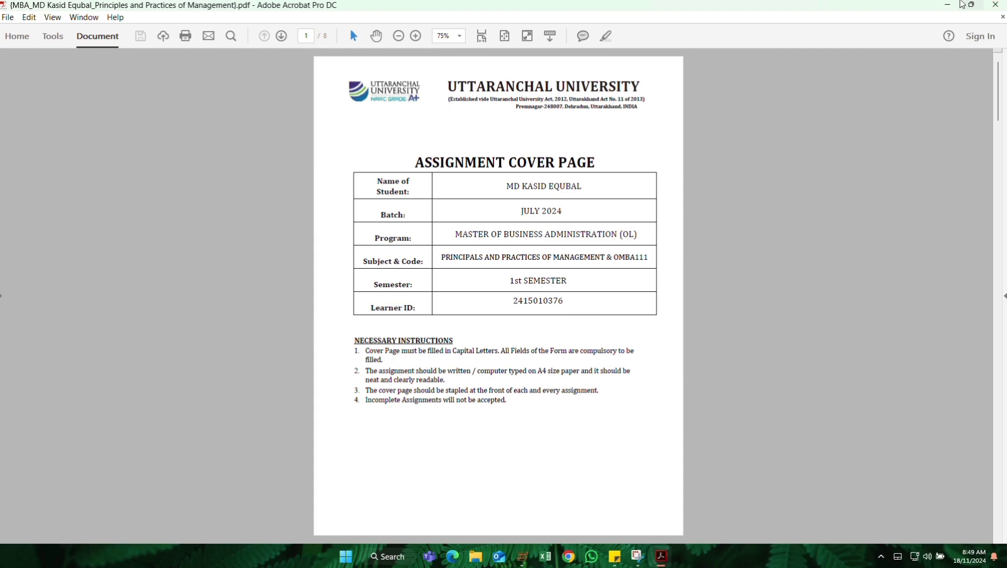
Minimize Acrobat, open Chrome to ulm.onlineuu.in and log in by entering the captcha.
click(948, 5)
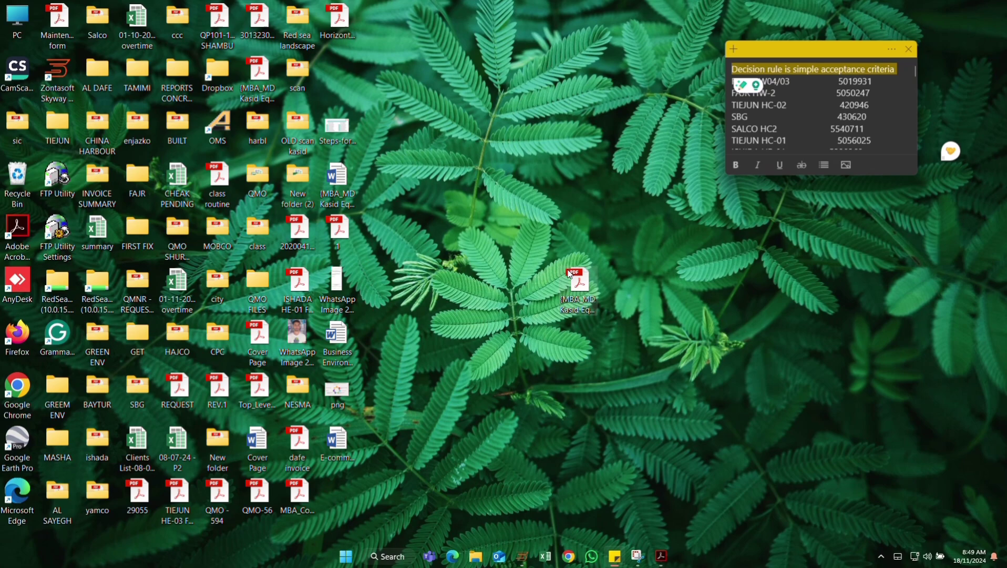
click(568, 556)
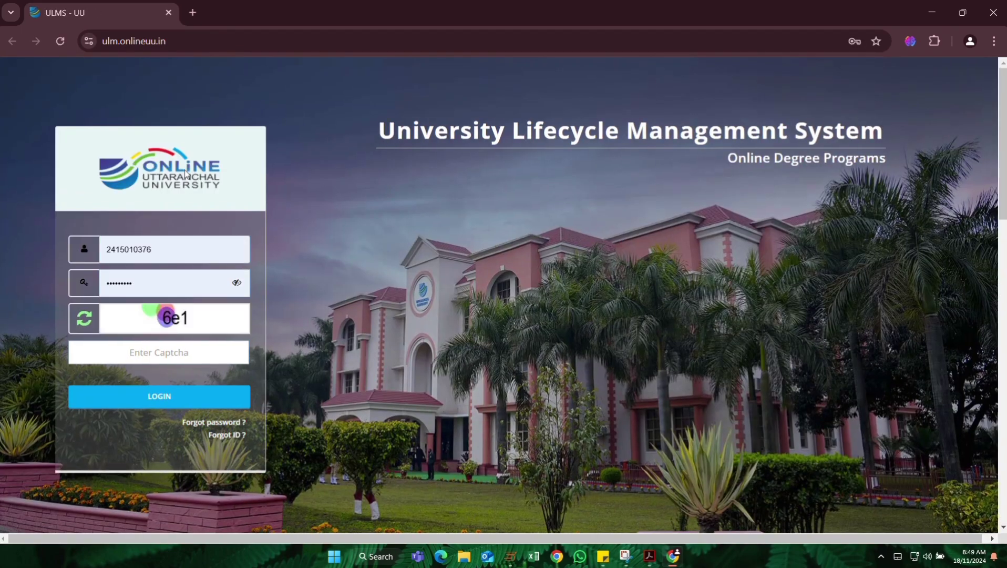
click(202, 357)
text(6)
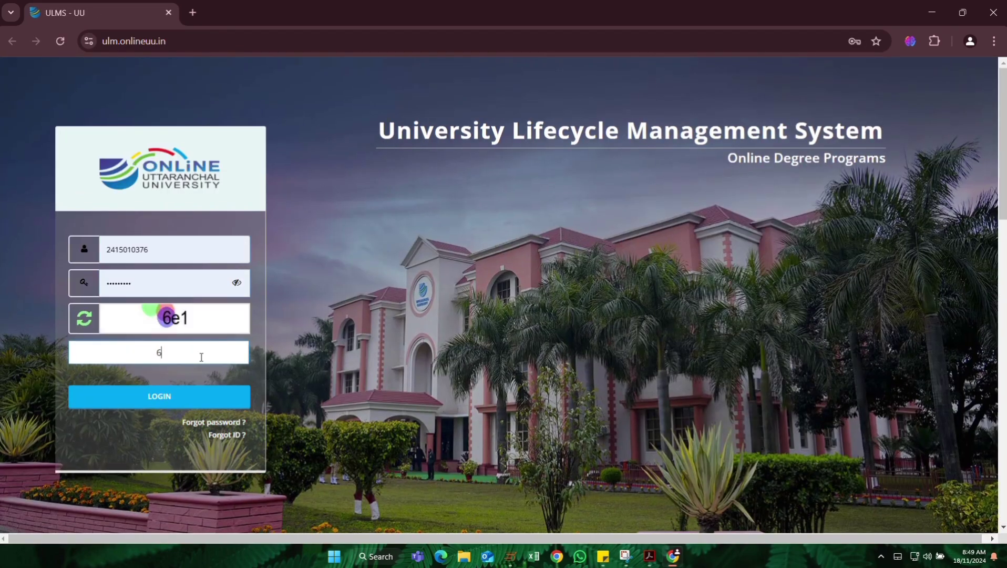
text(e1)
key(BackSpace)
text(1)
key(Return)
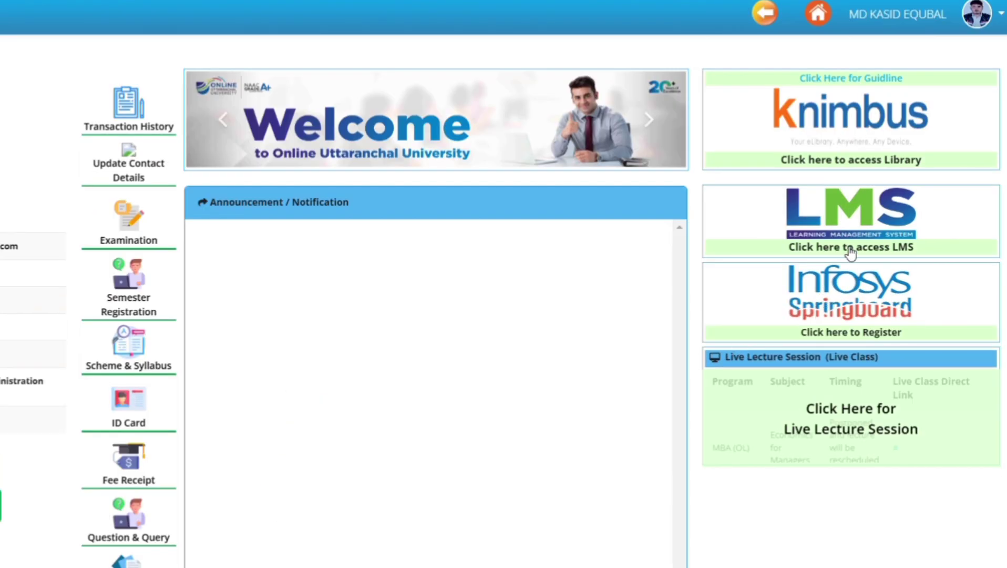
Open the LMS and continue the Principles and Practices of Management course.
click(851, 251)
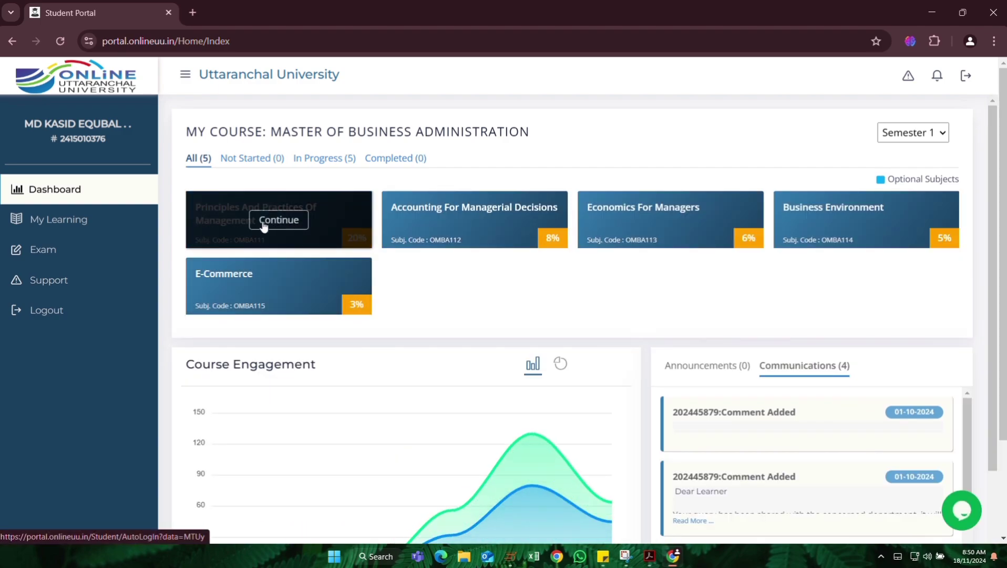
click(264, 221)
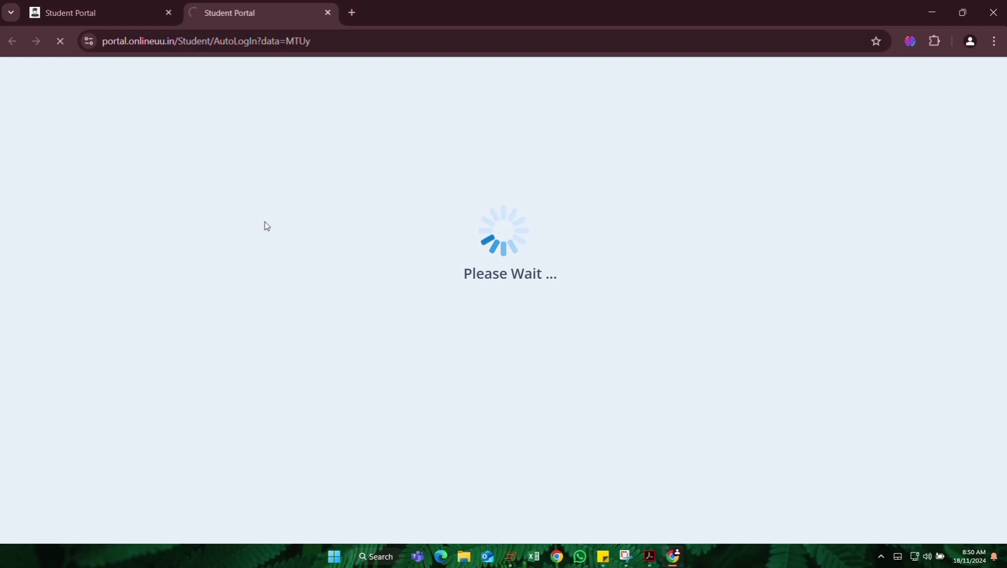
scroll(377, 337, down, 15)
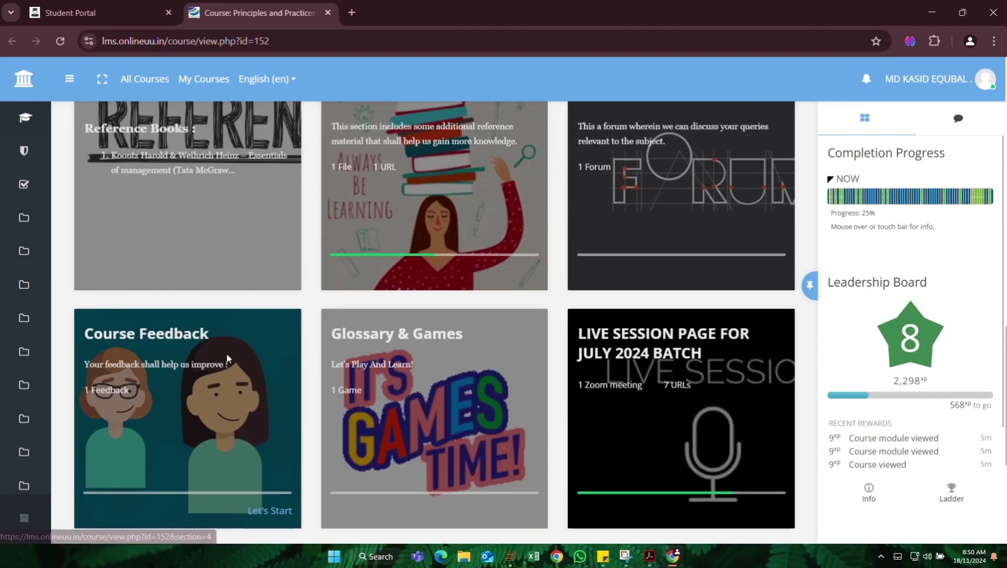
scroll(227, 358, down, 5)
Open the Assignment - July 24 Batch section and its MCQ 1 quiz activity.
click(238, 309)
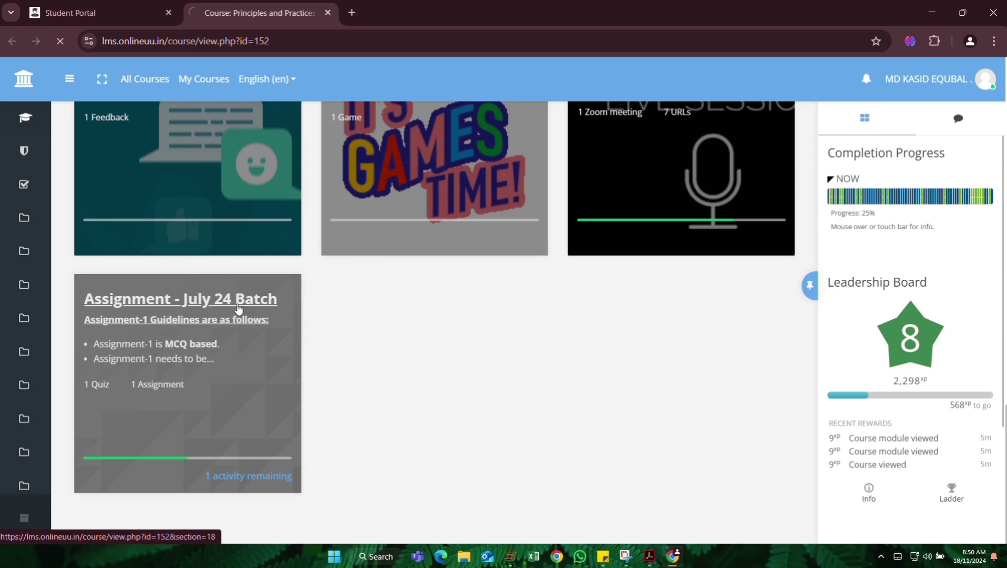
scroll(284, 315, down, 2)
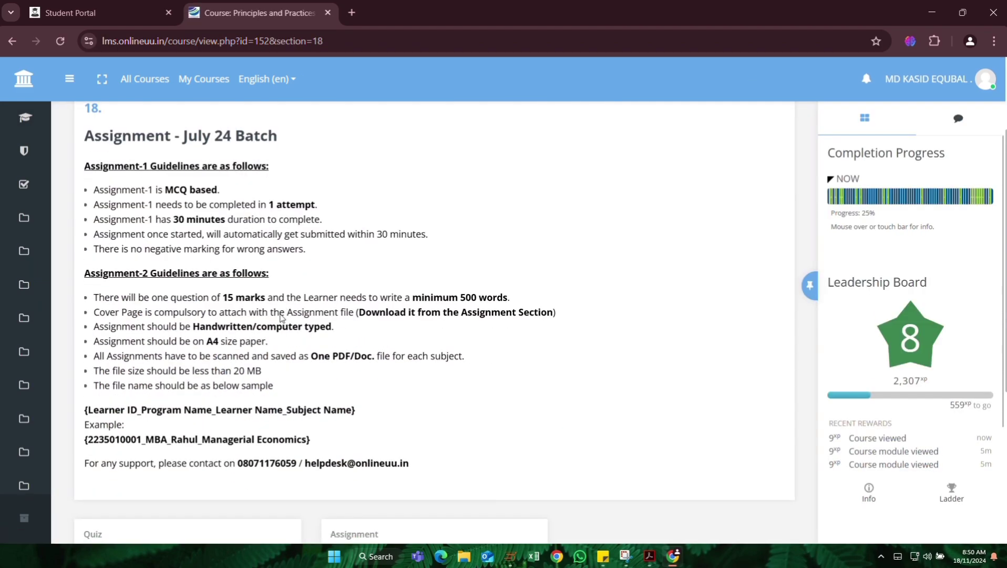
scroll(340, 422, down, 2)
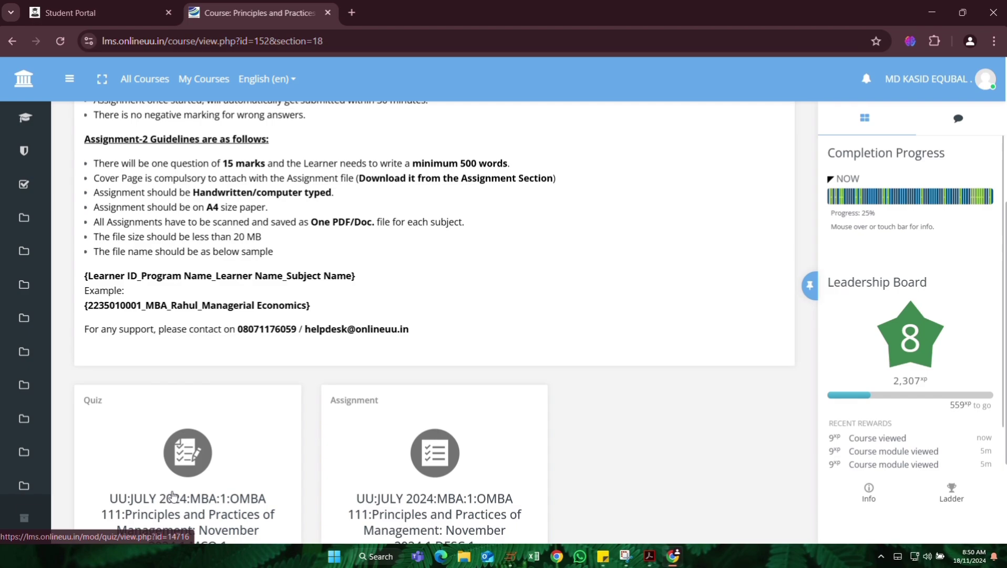
click(200, 479)
scroll(335, 436, down, 3)
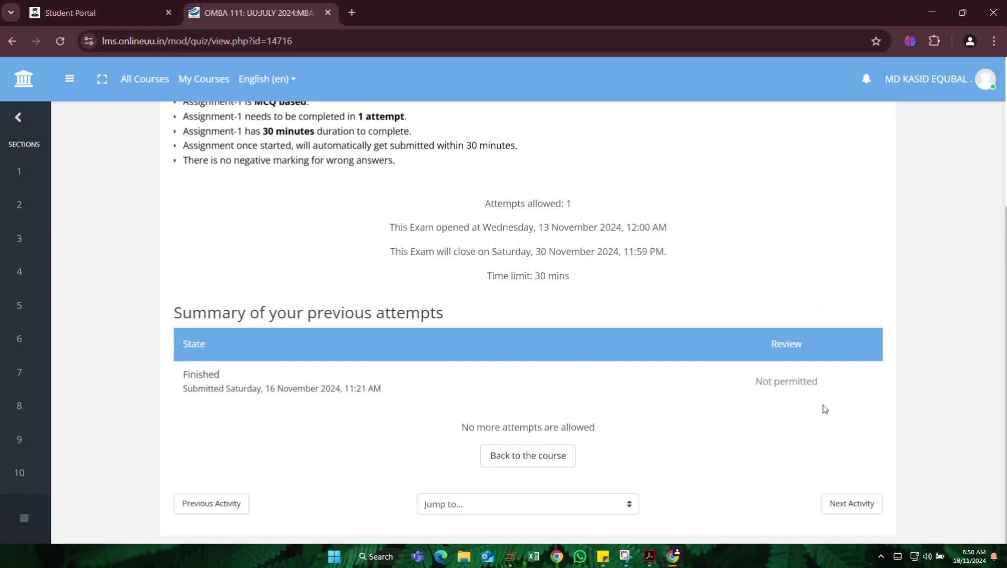
scroll(725, 415, up, 3)
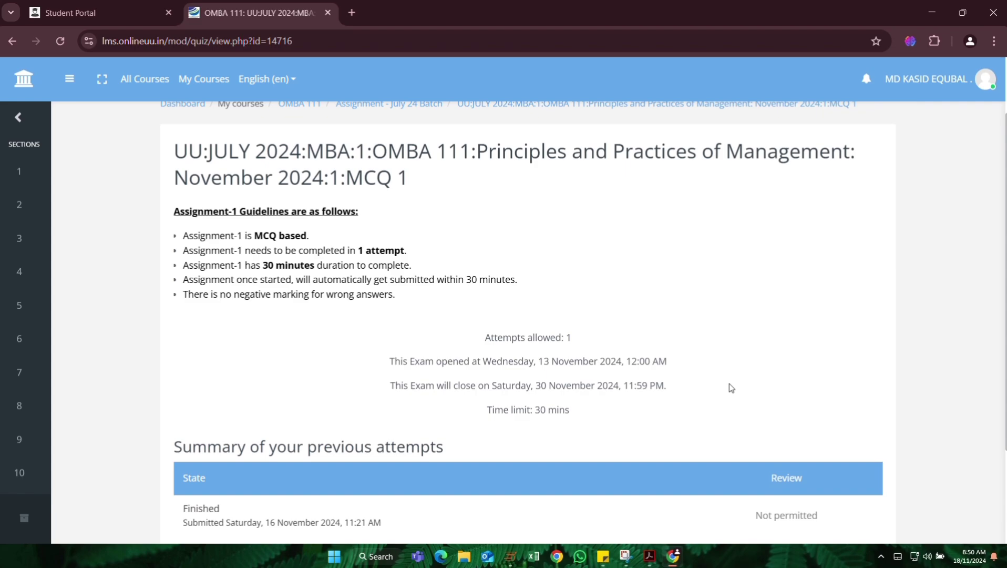
scroll(521, 342, down, 3)
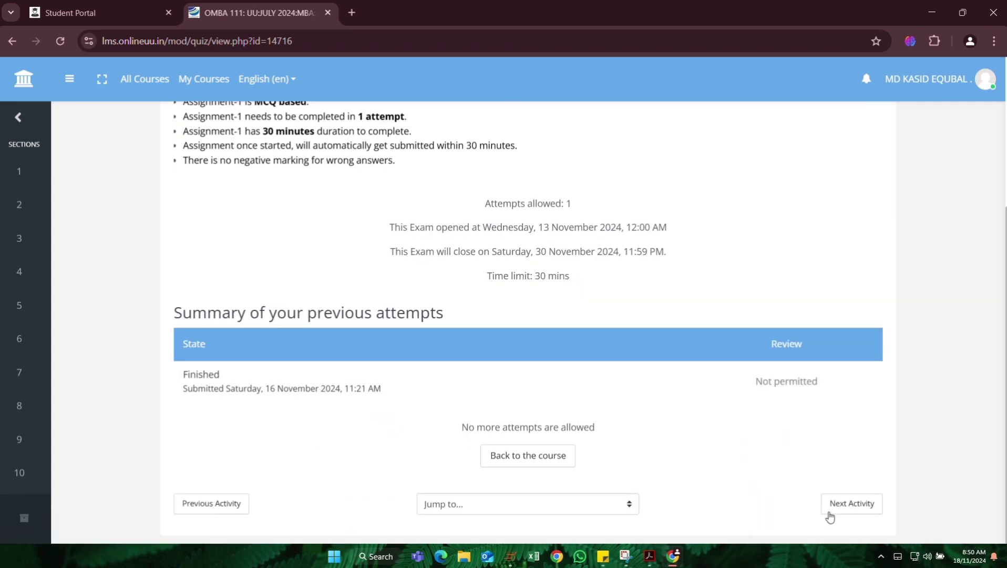
Move to the OMBA 111 descriptive assignment and highlight its required example file name.
click(862, 507)
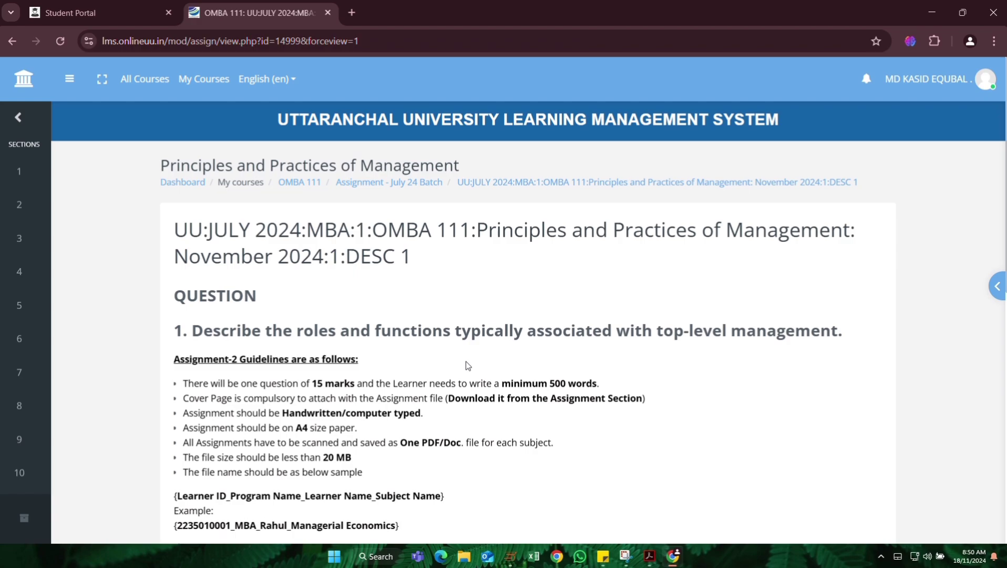
scroll(467, 365, down, 5)
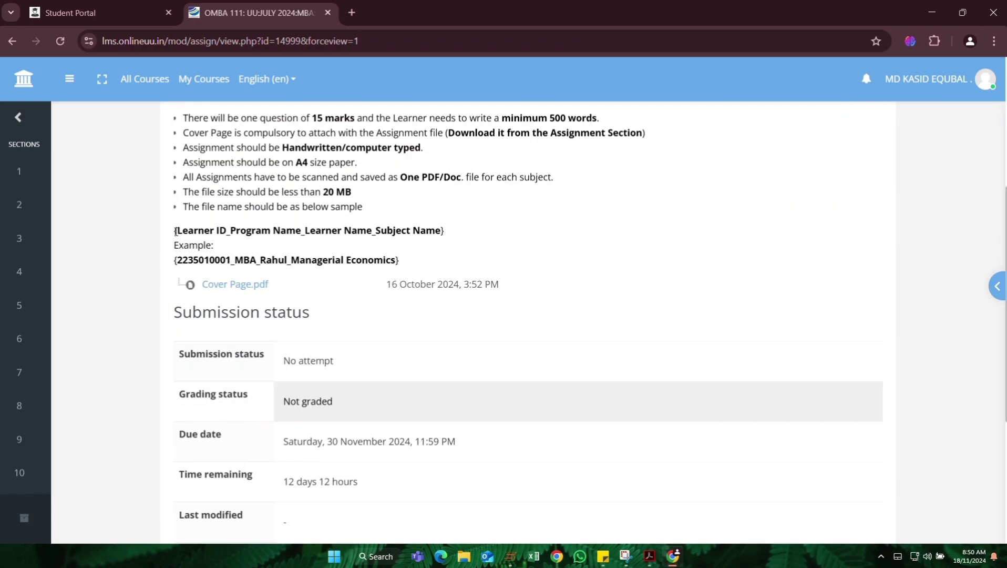
drag(174, 232, 381, 232)
click(315, 232)
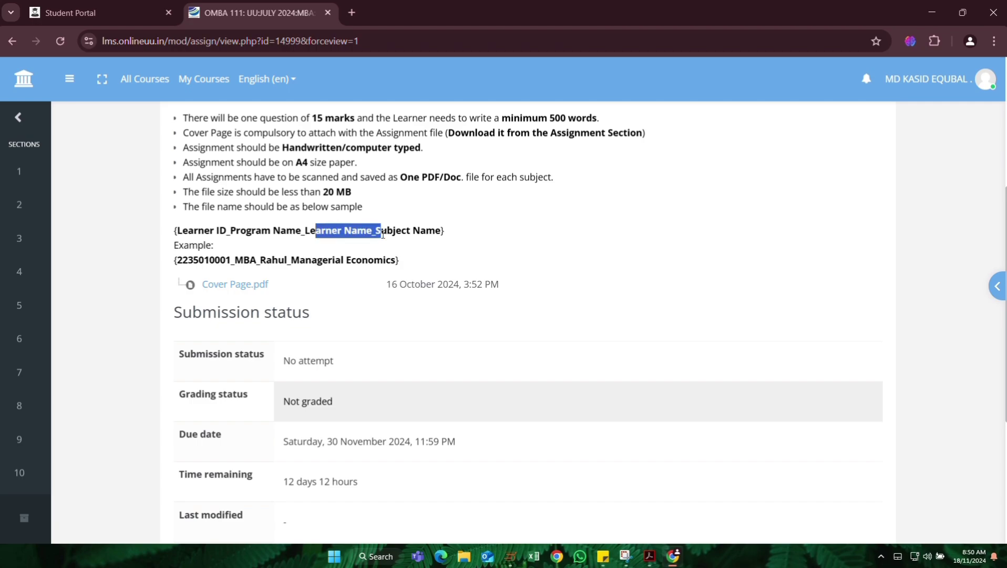
drag(388, 232, 445, 235)
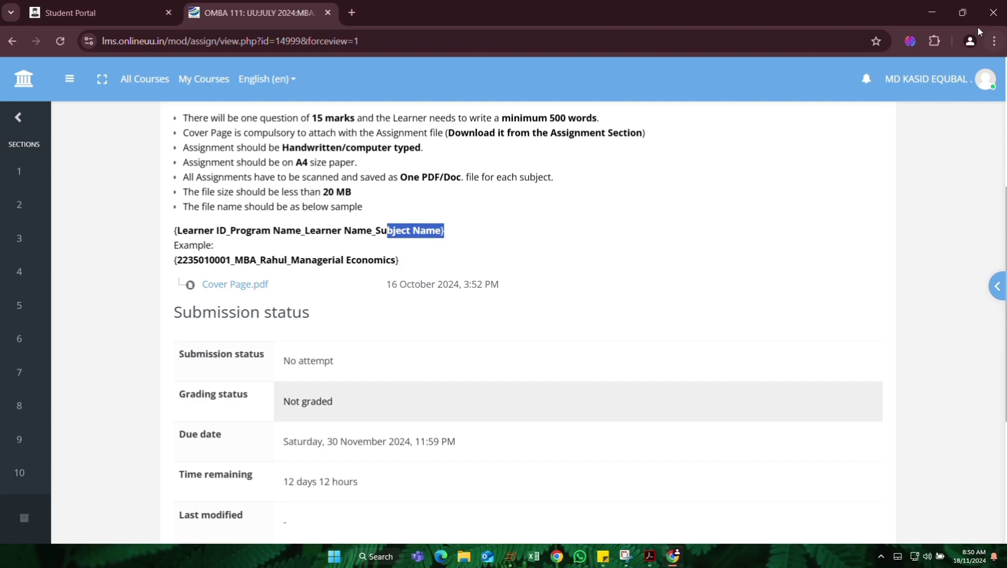
drag(177, 259, 414, 264)
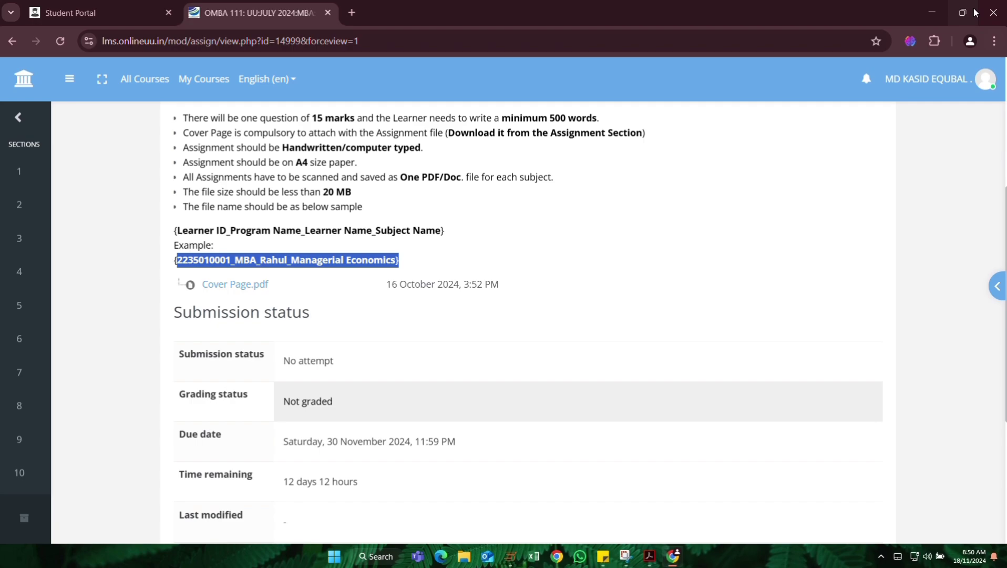
Select the assignment PDF on the desktop for renaming, rechecking the naming format in the browser.
click(934, 9)
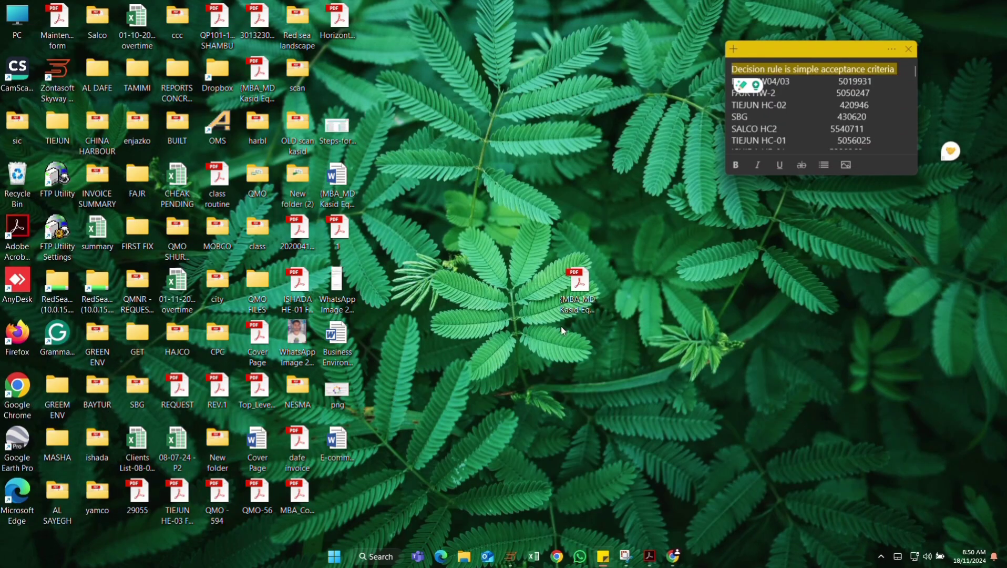
click(581, 277)
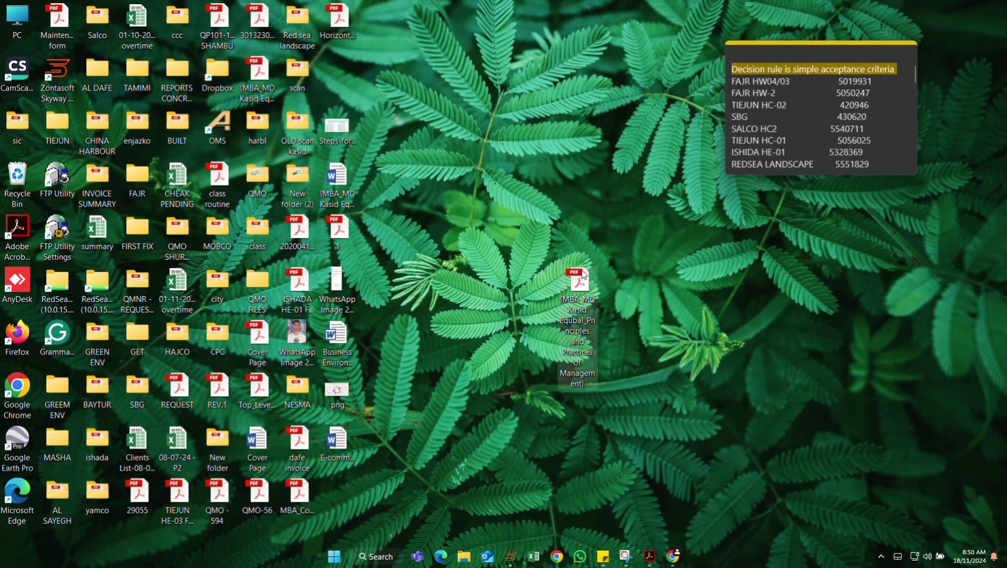
key(F2)
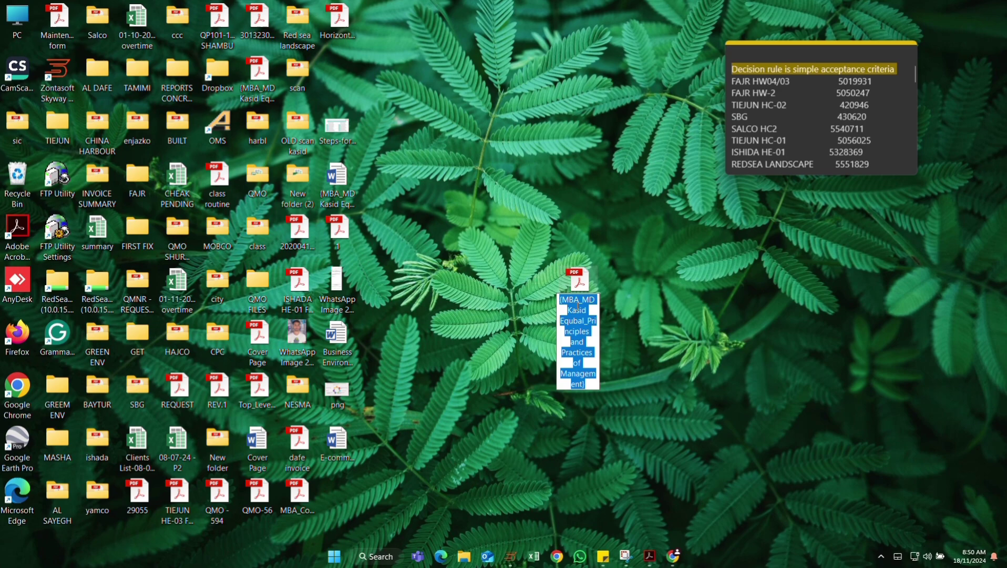
click(562, 300)
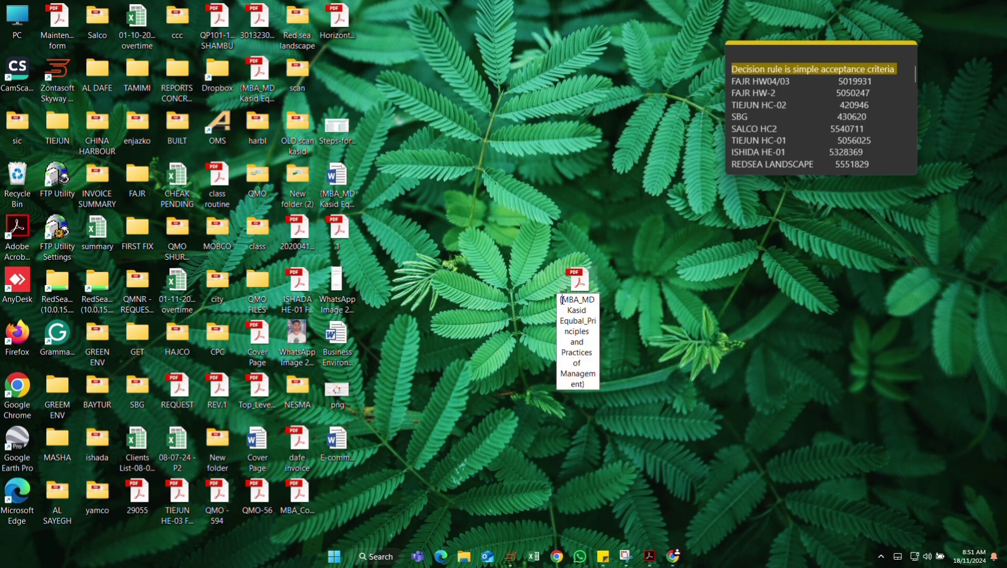
click(673, 555)
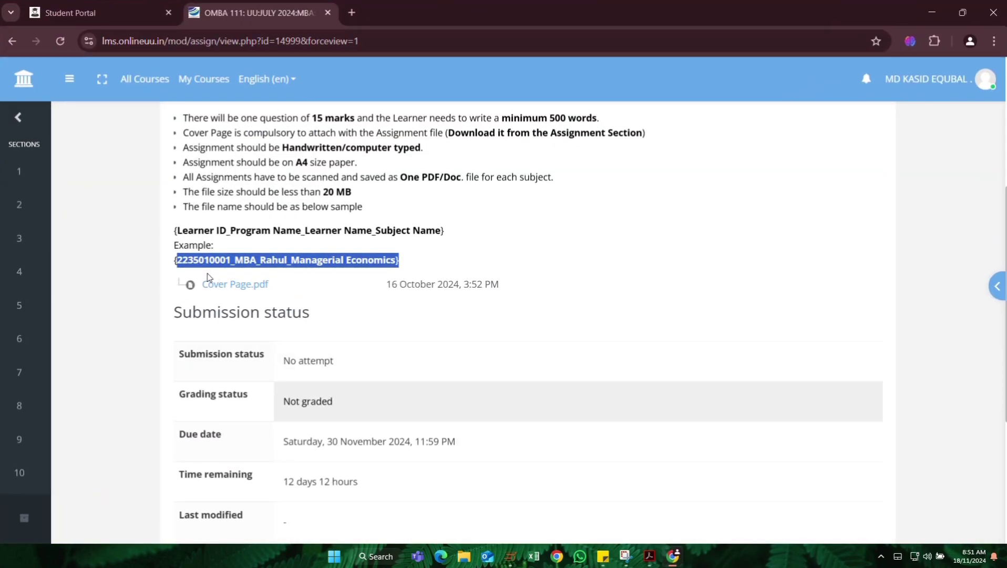
click(935, 17)
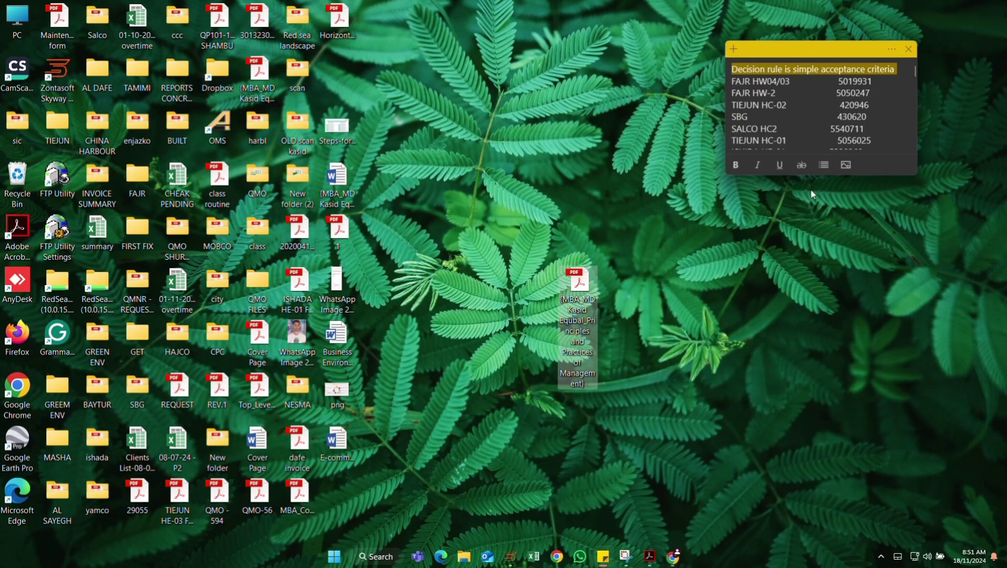
Prefix the PDF's name with the learner ID and commit, triggering the File In Use error.
click(573, 306)
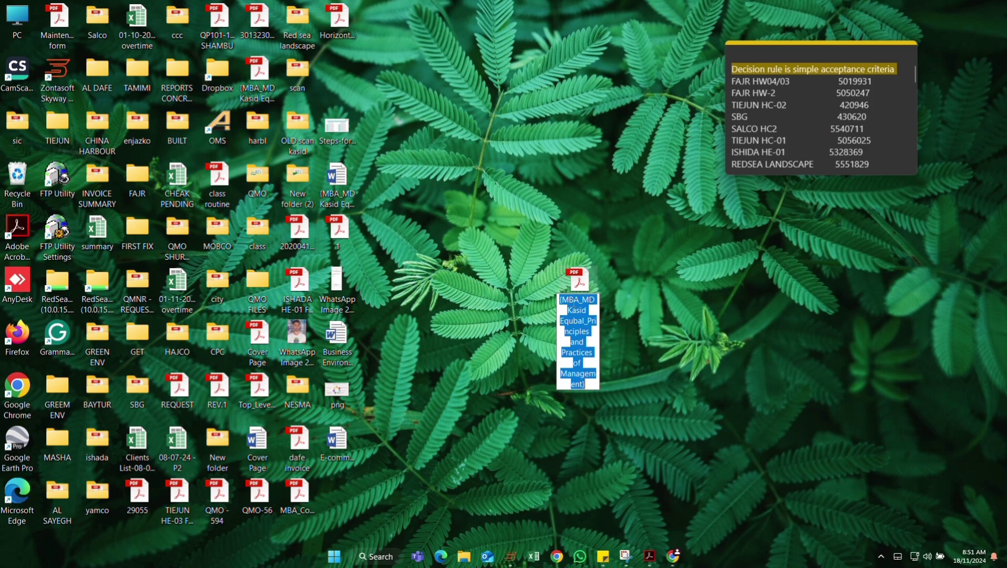
key(Home)
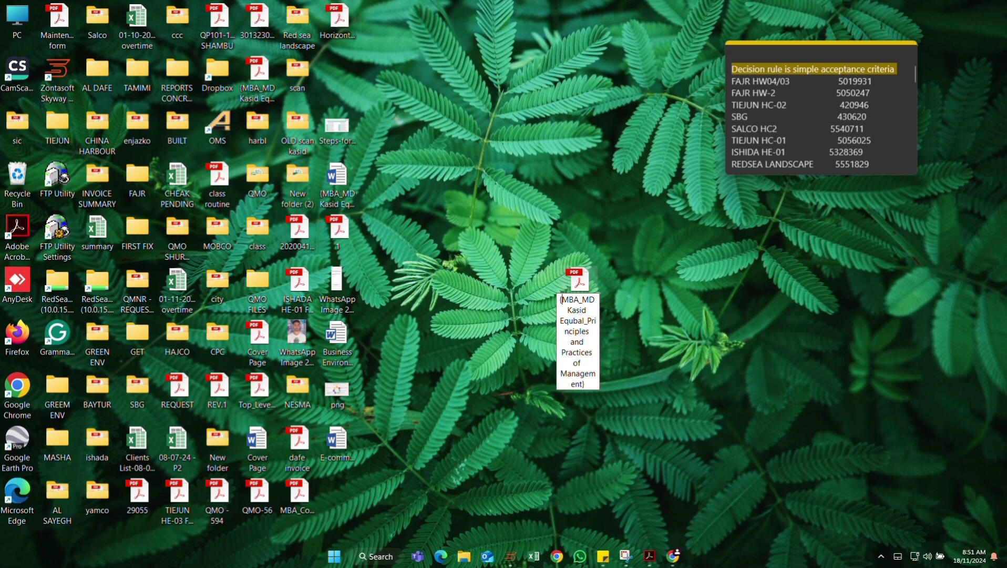
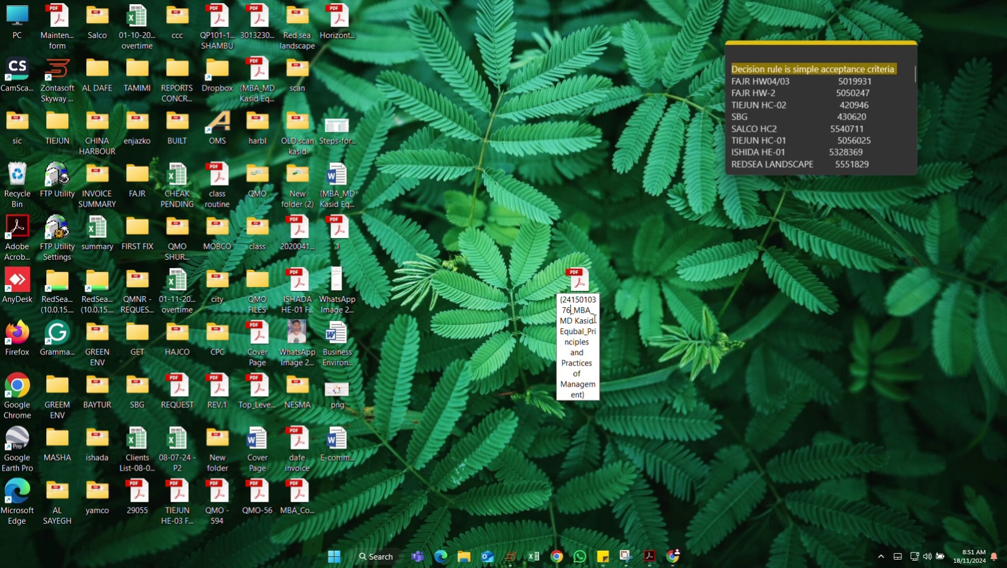
drag(580, 310, 594, 329)
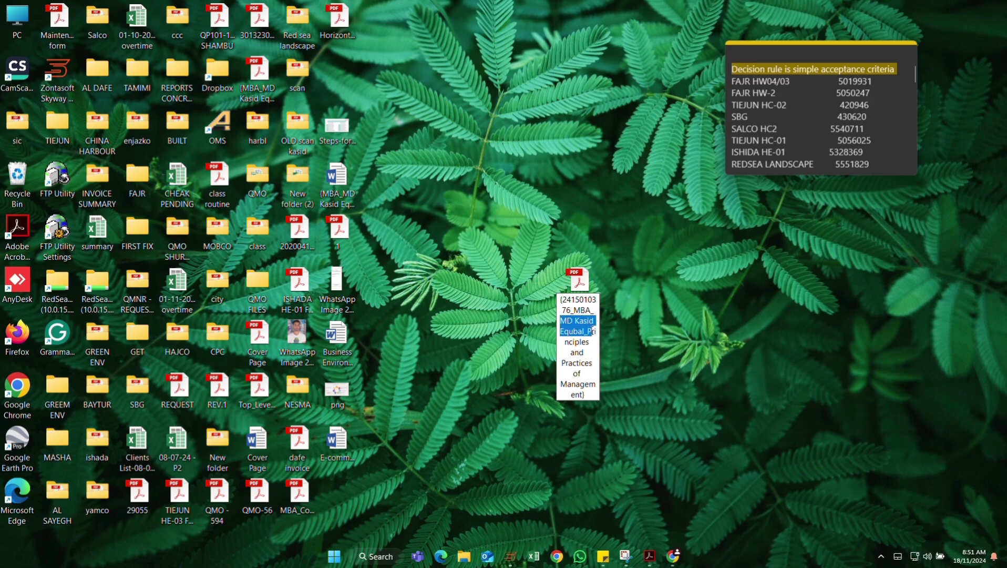
click(588, 331)
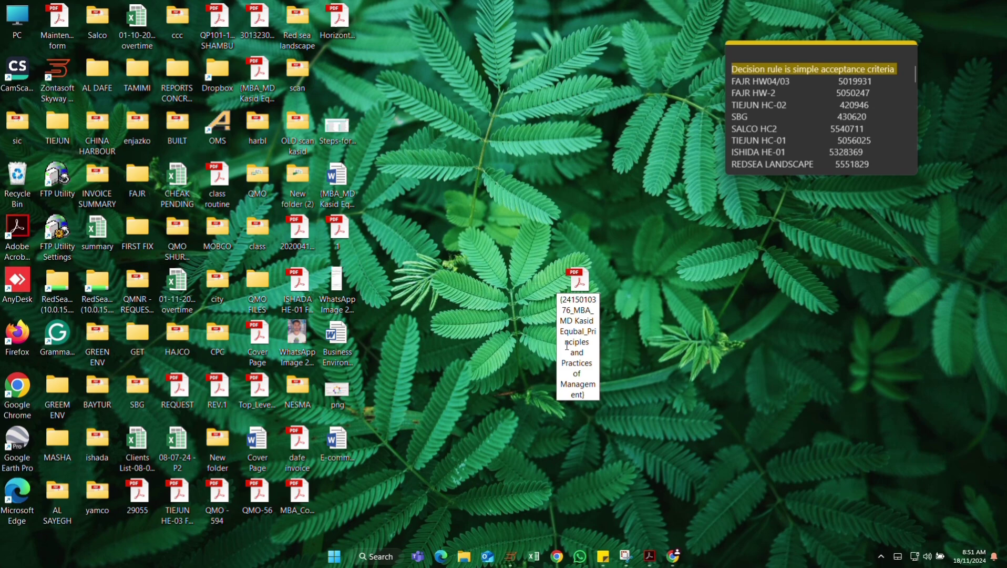
drag(566, 342, 583, 360)
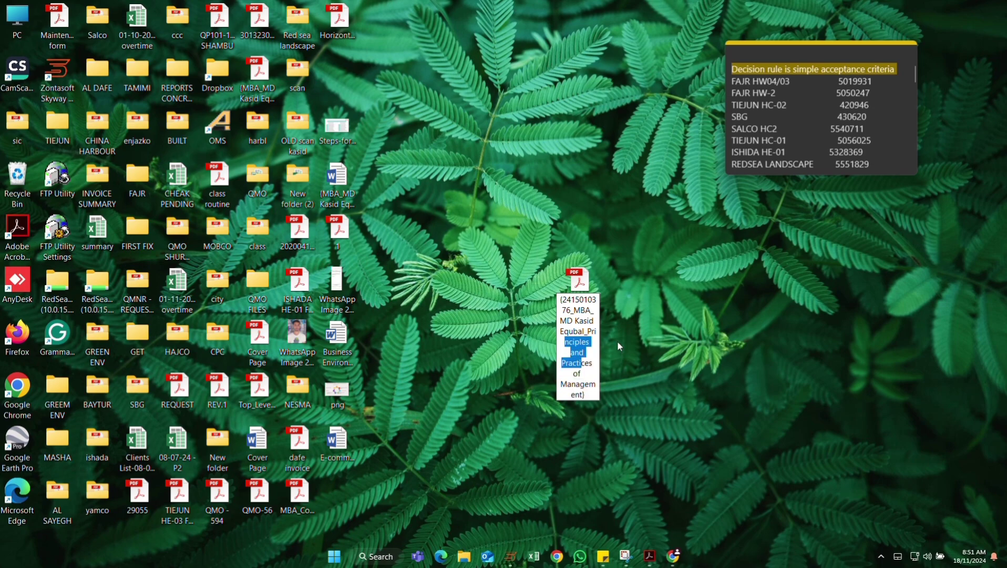
key(ctrl+z)
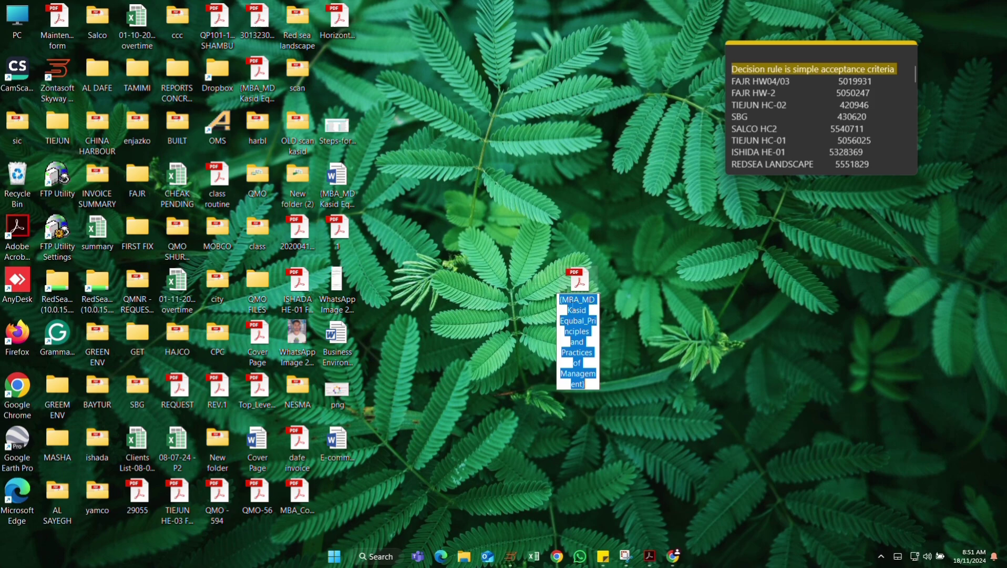
click(596, 344)
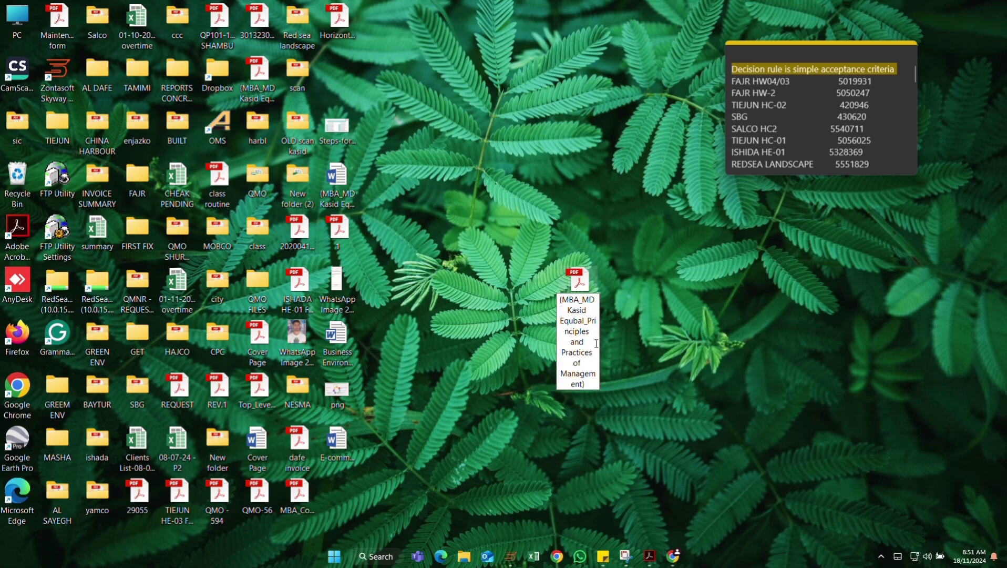
text(_)
text(24150)
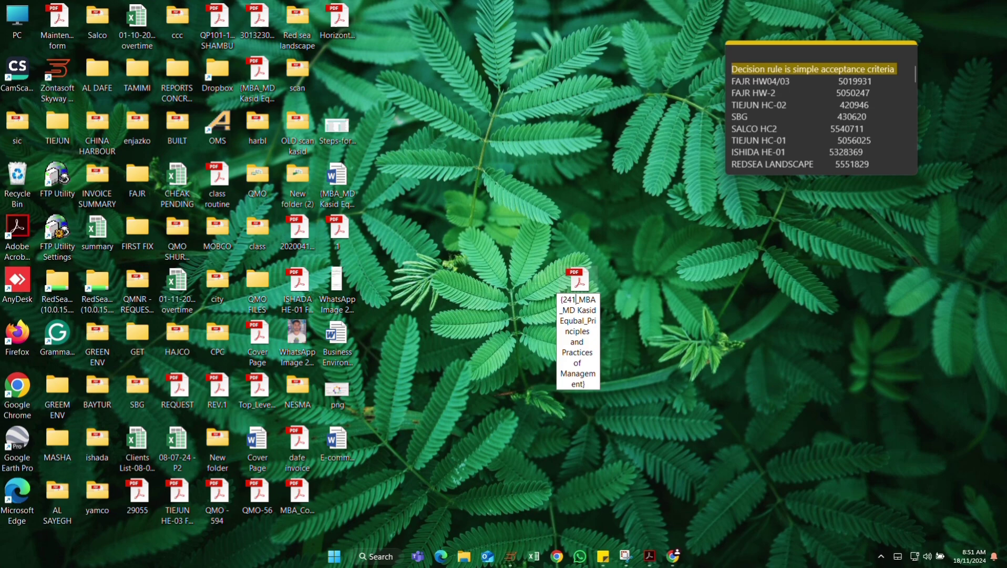
text(10376)
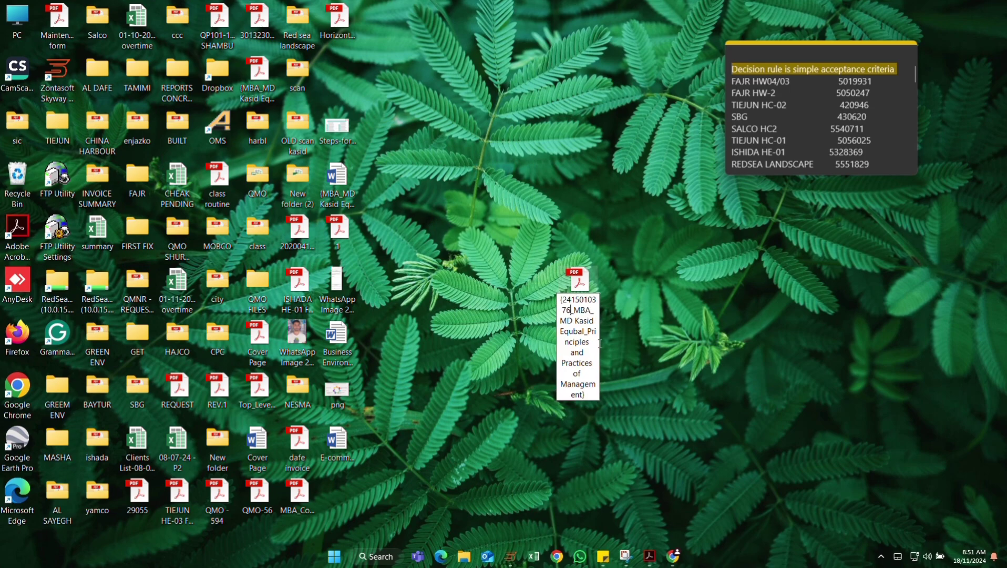
key(Return)
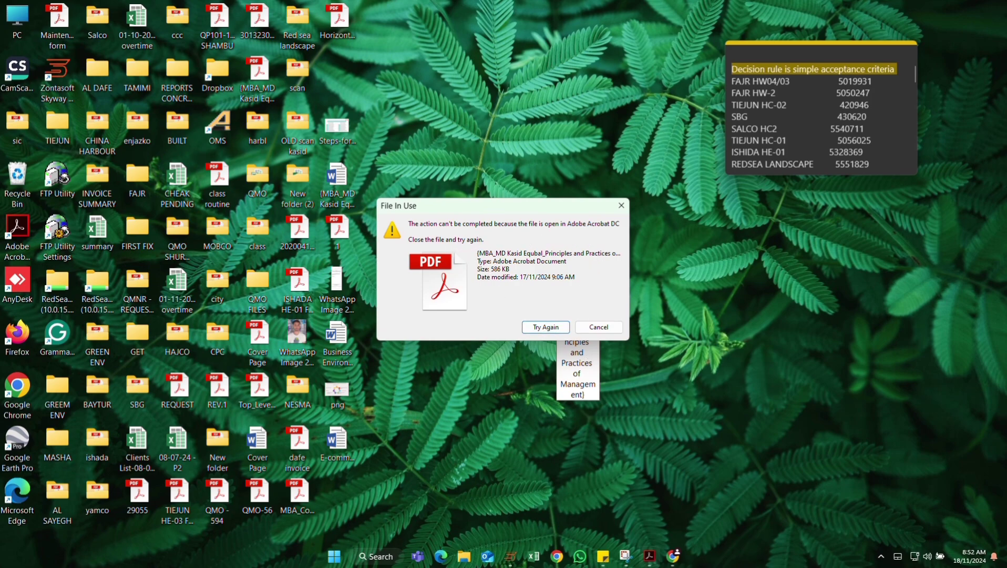
Close the Acrobat window and retry so the learner-ID rename completes.
right_click(650, 555)
click(615, 521)
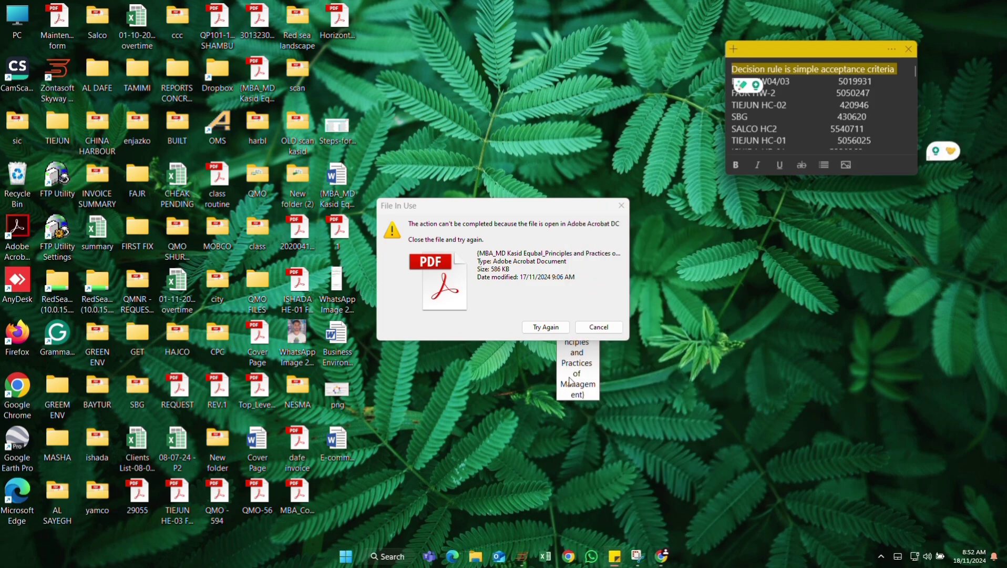
click(545, 327)
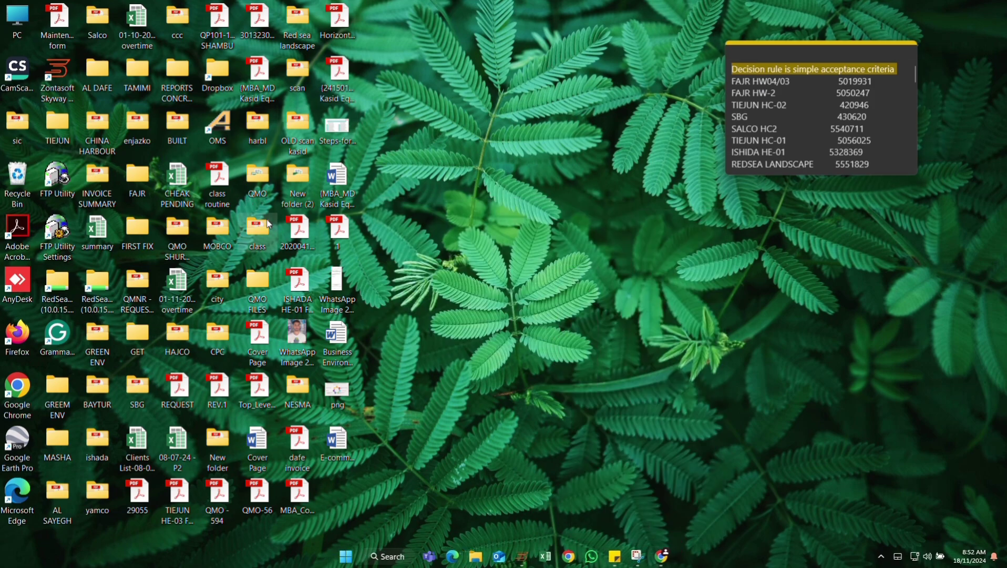
Move the renamed PDF onto an empty area of the desktop.
click(337, 74)
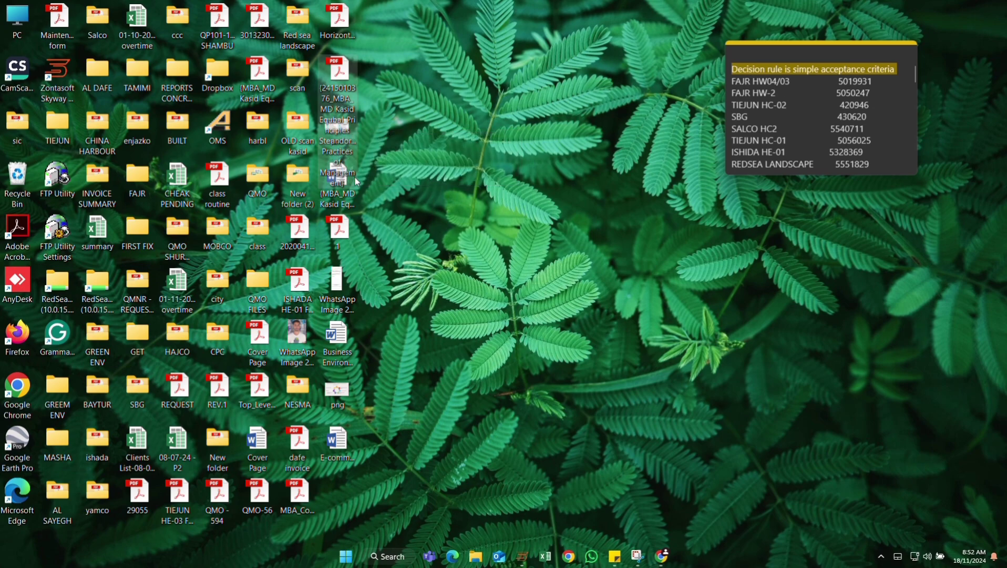
drag(355, 177, 560, 287)
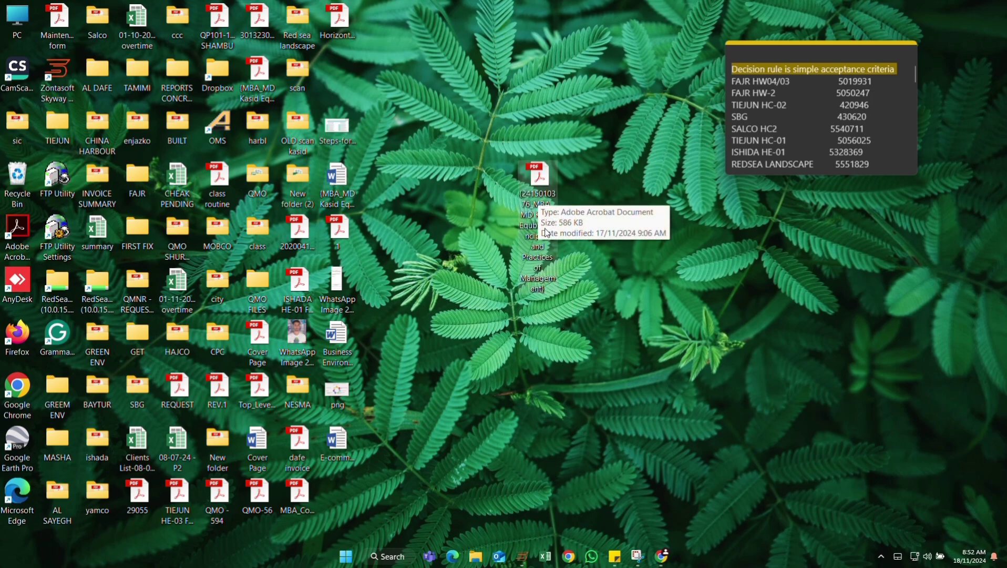
click(568, 318)
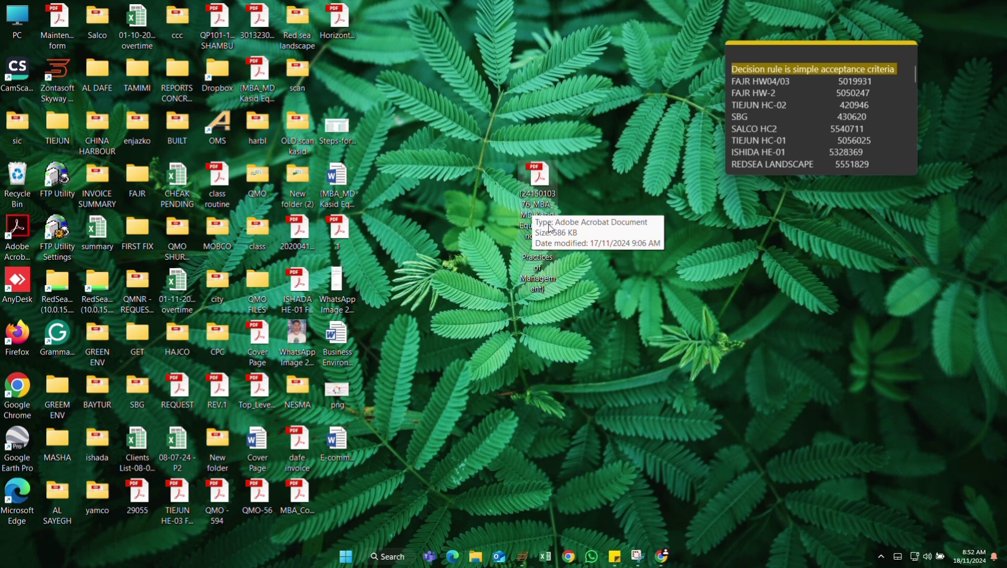
click(661, 556)
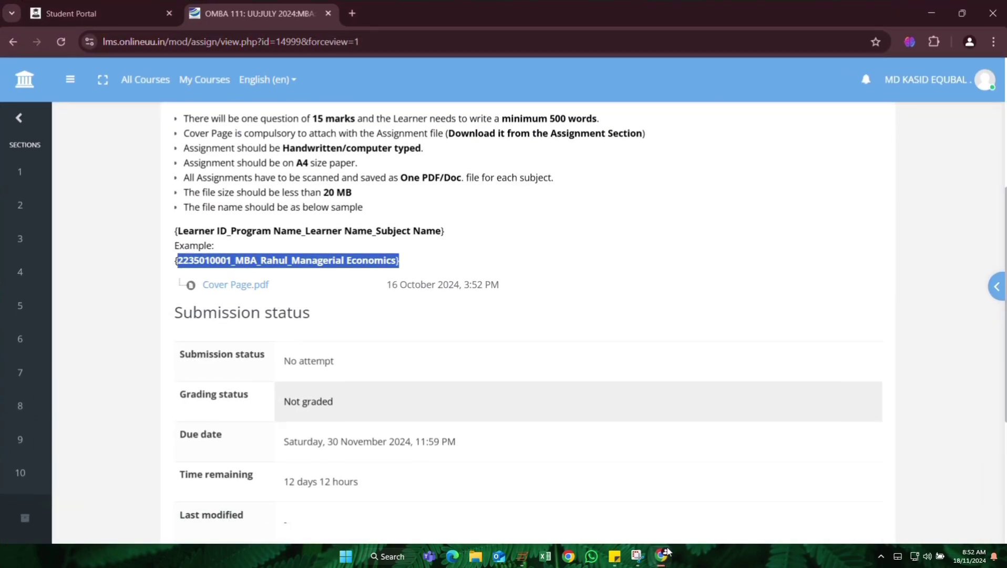
click(376, 334)
scroll(383, 326, down, 5)
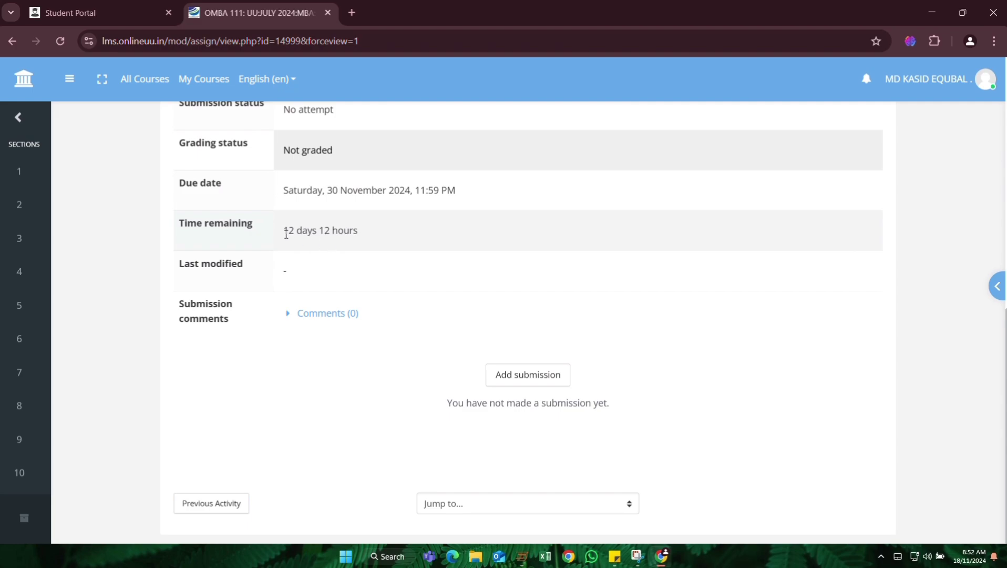
drag(284, 233, 359, 231)
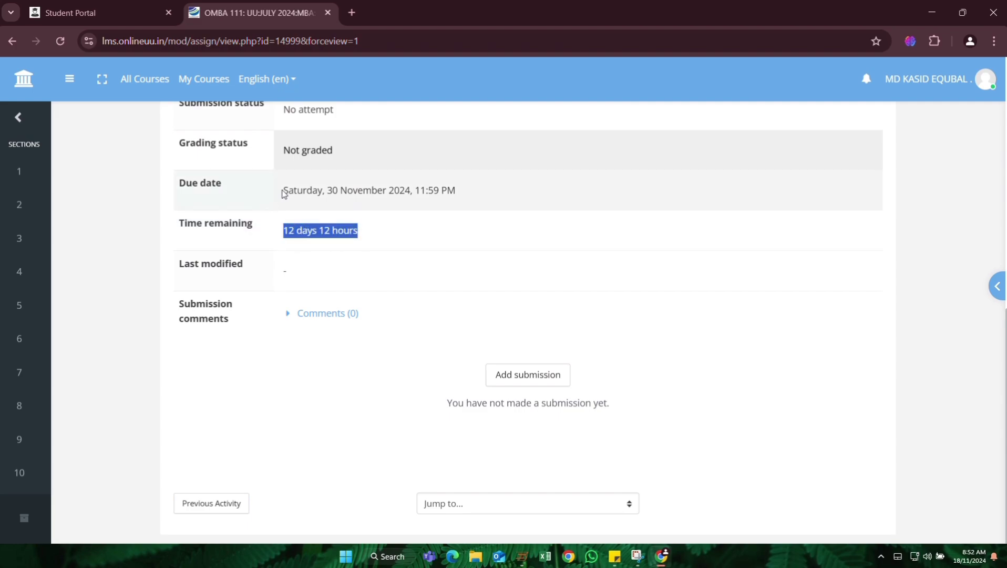
drag(284, 193, 457, 195)
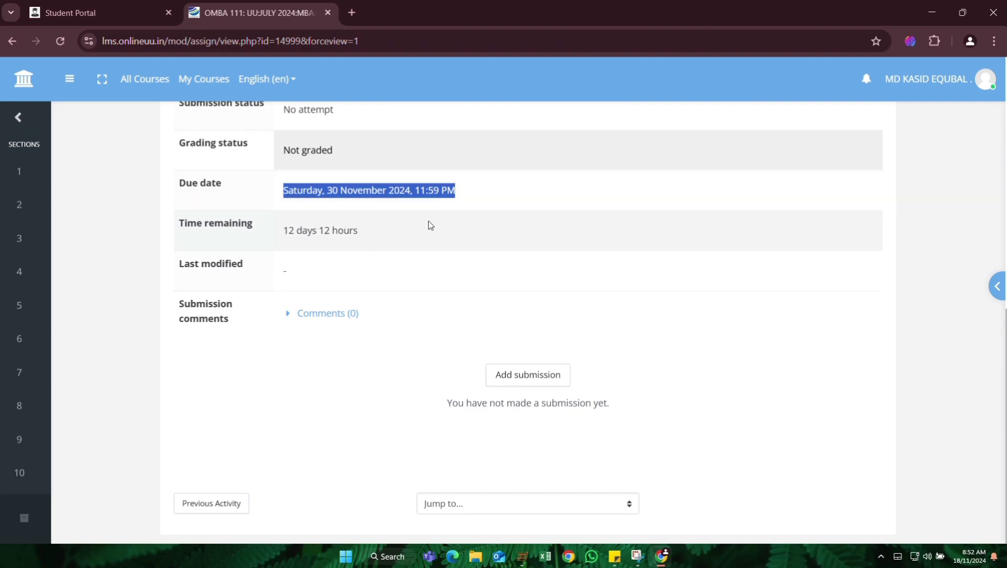
scroll(382, 261, up, 3)
scroll(467, 284, up, 5)
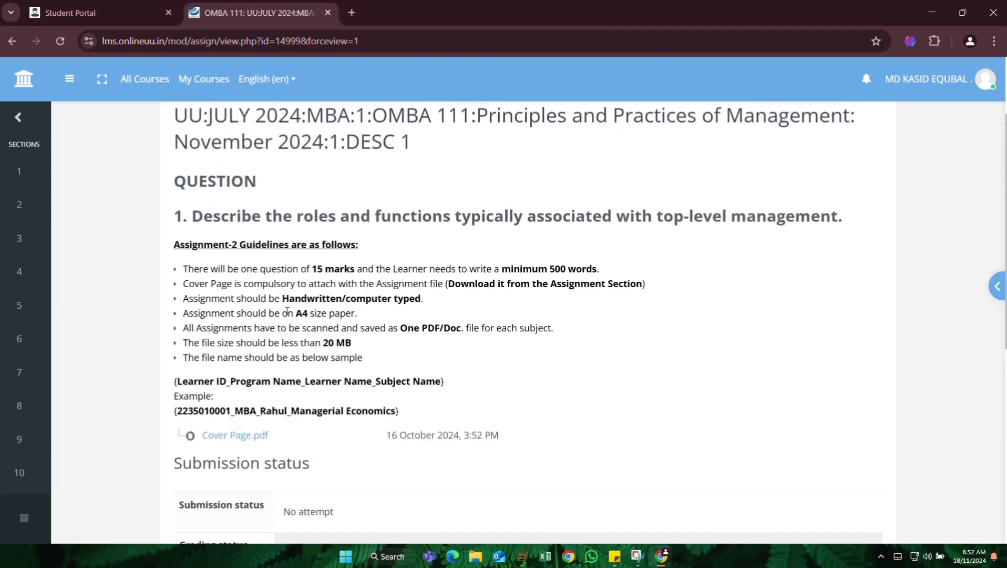
drag(186, 315, 363, 323)
click(186, 297)
scroll(398, 309, down, 3)
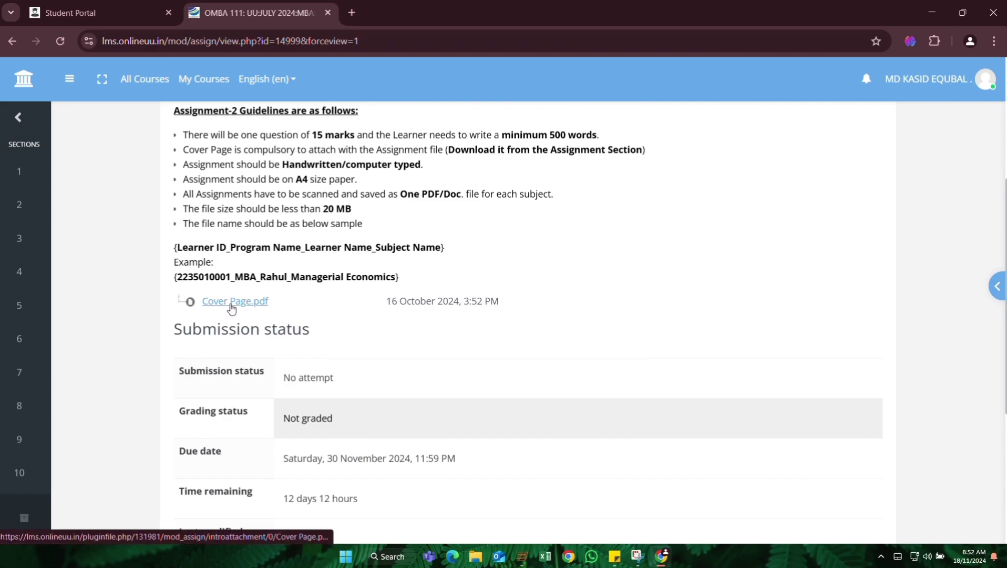
scroll(294, 322, up, 3)
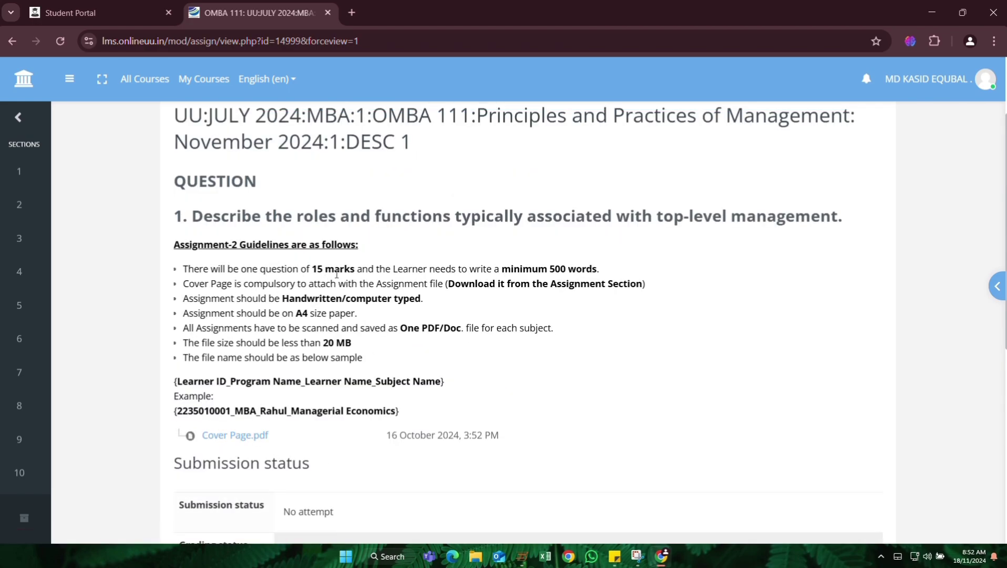
drag(184, 269, 478, 268)
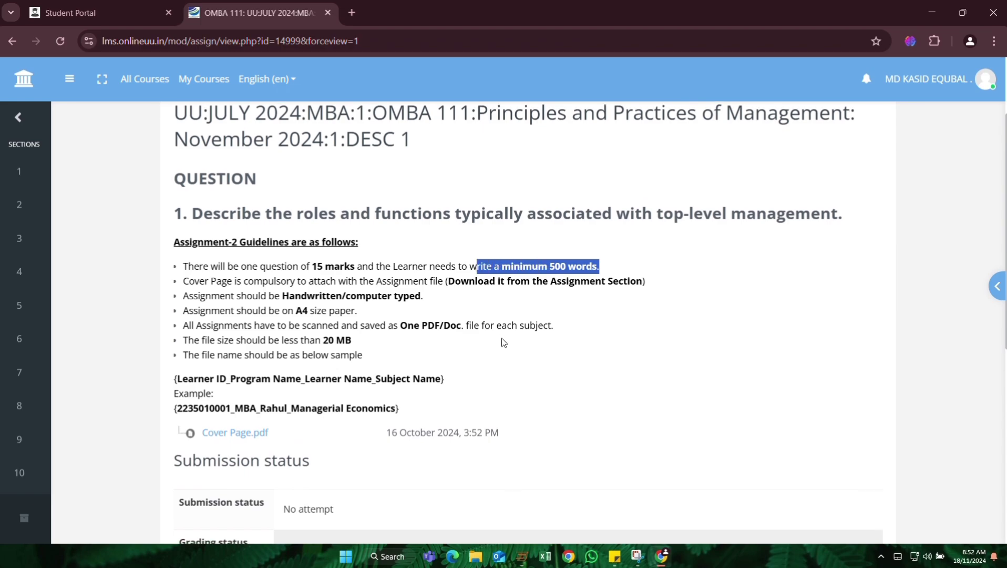
scroll(306, 271, down, 5)
scroll(305, 271, down, 3)
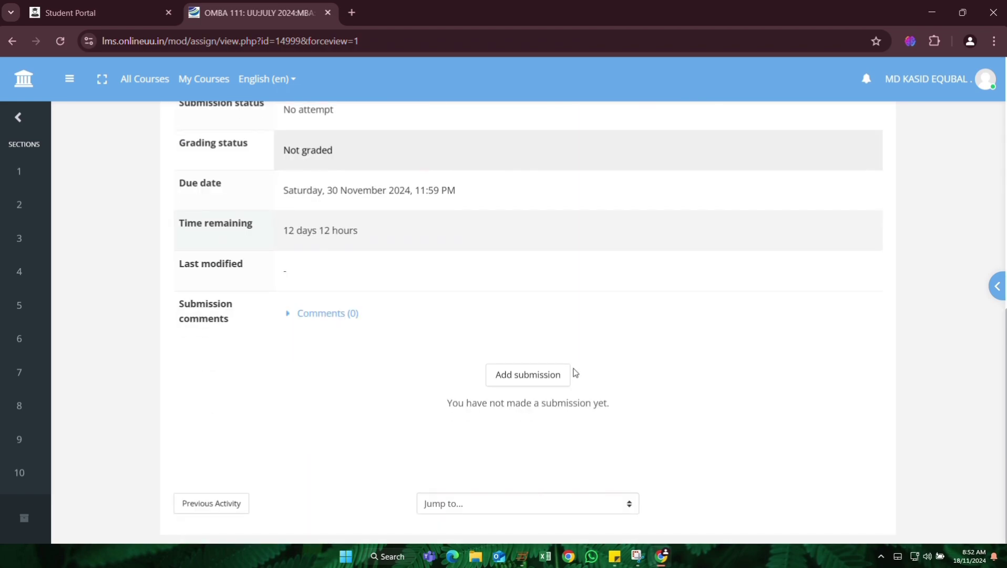
Open the Add submission form on the assignment page.
click(528, 375)
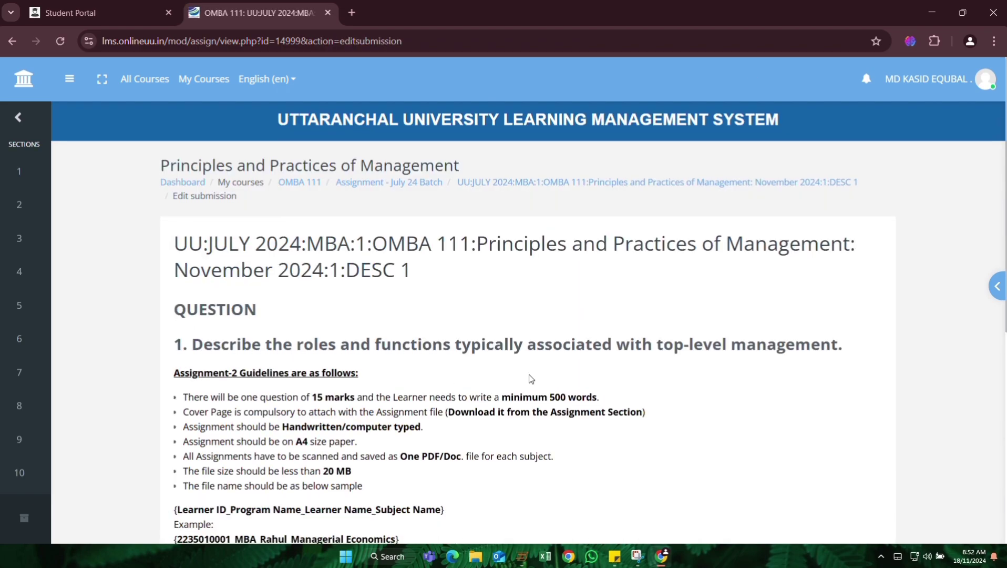
scroll(531, 378, down, 5)
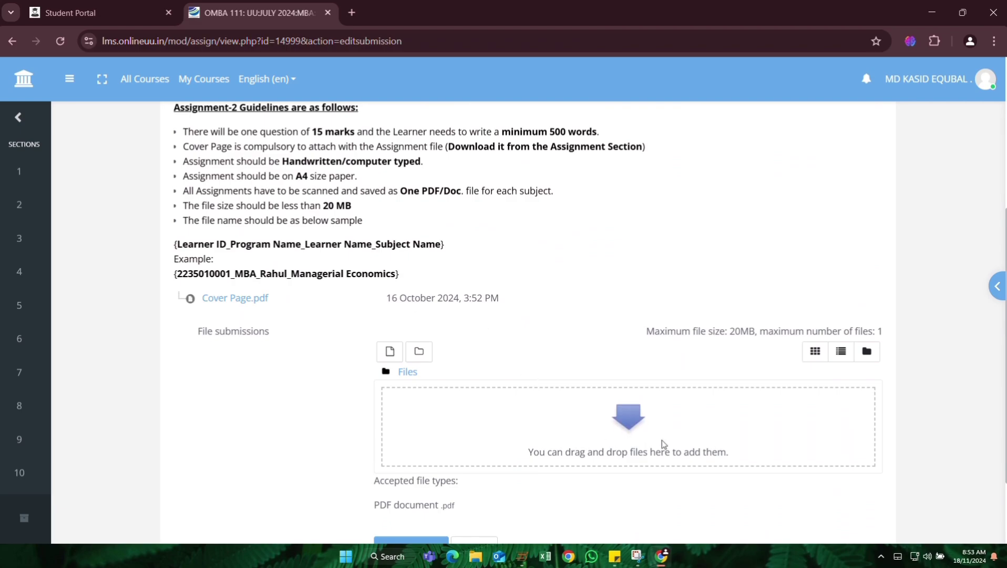
scroll(652, 438, down, 2)
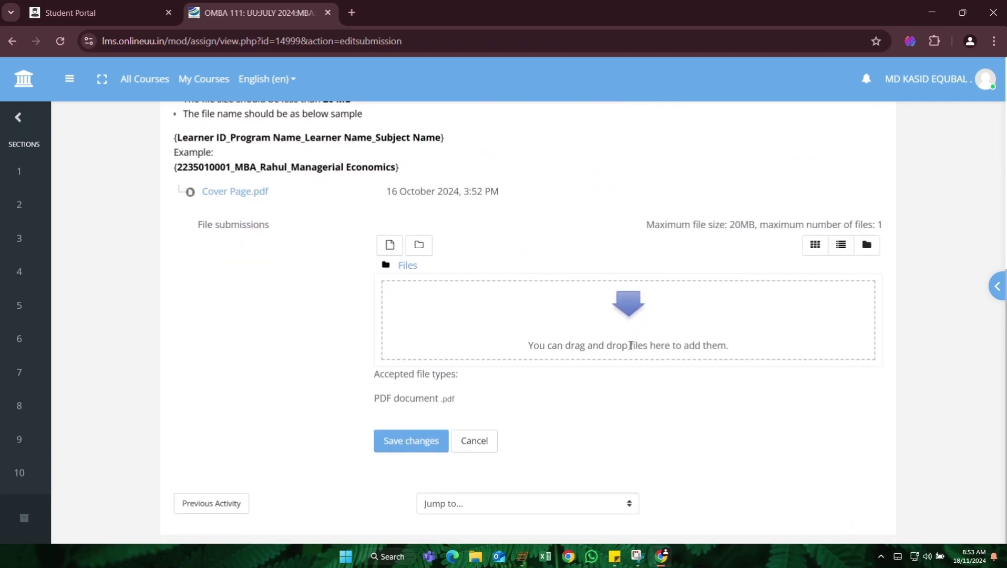
Drop the renamed PDF from the desktop into the upload area and save the submission.
click(928, 13)
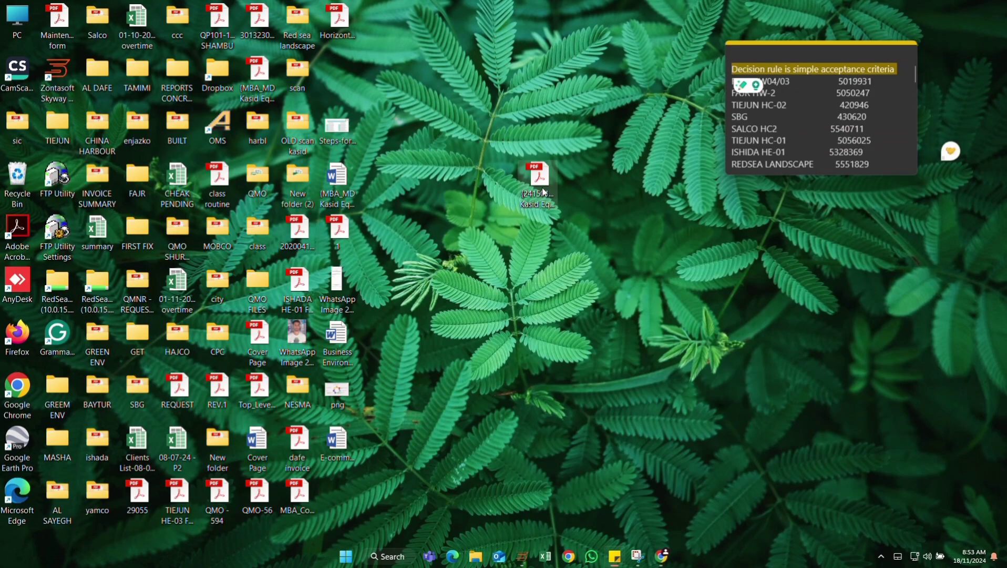
drag(544, 193, 612, 310)
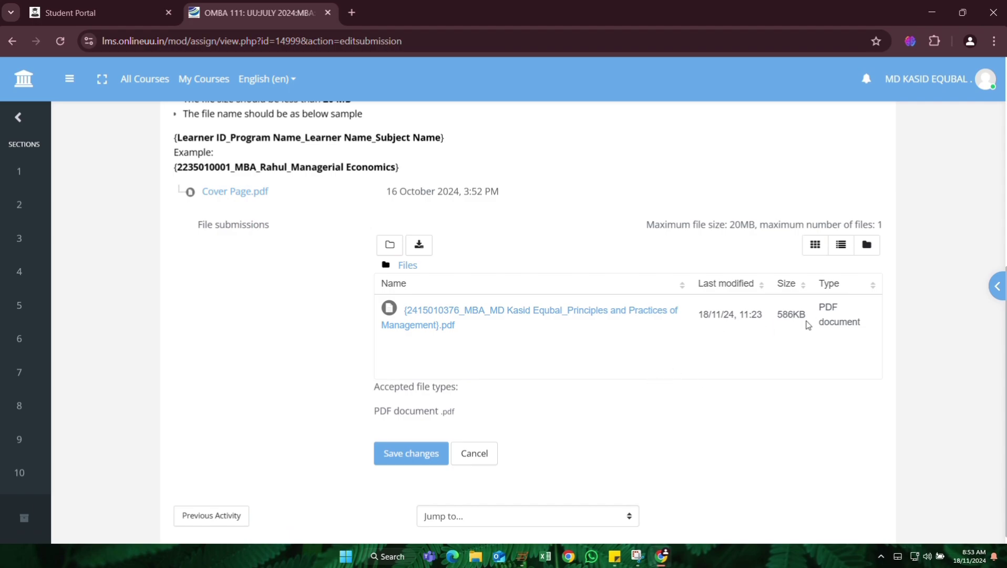
scroll(518, 339, down, 1)
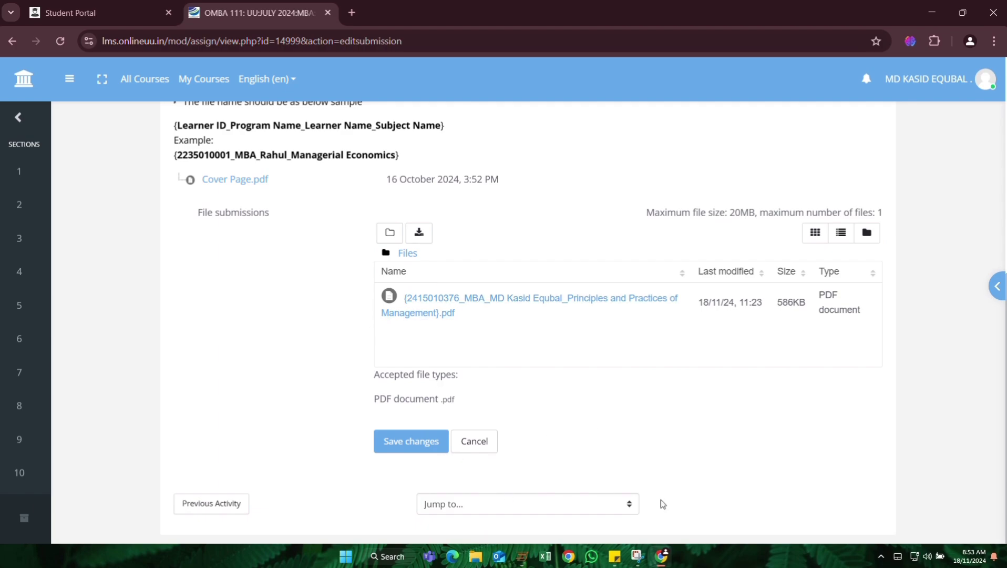
click(419, 447)
Scroll the submission status to confirm Submitted for grading and the listed PDF.
scroll(526, 330, down, 5)
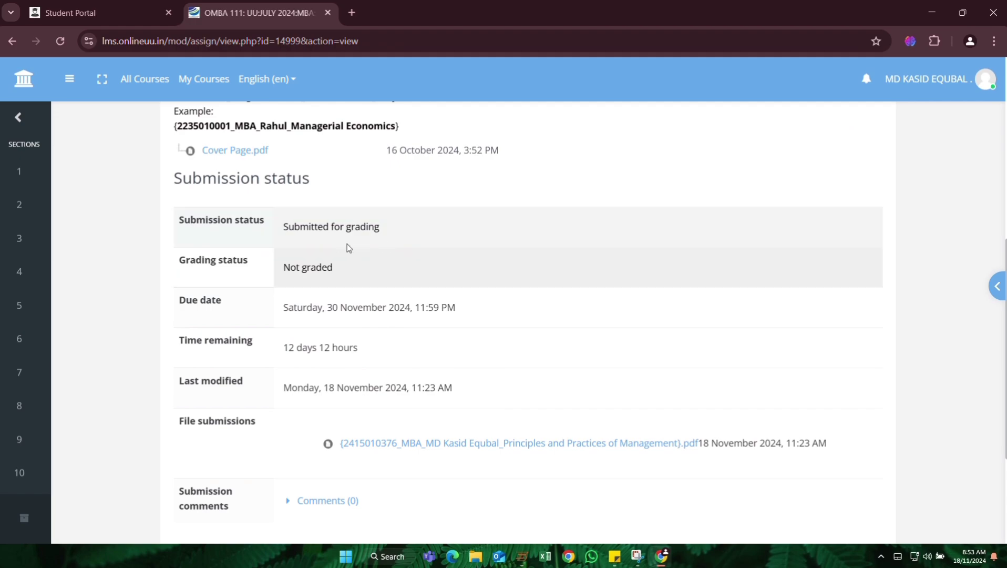
scroll(342, 294, down, 3)
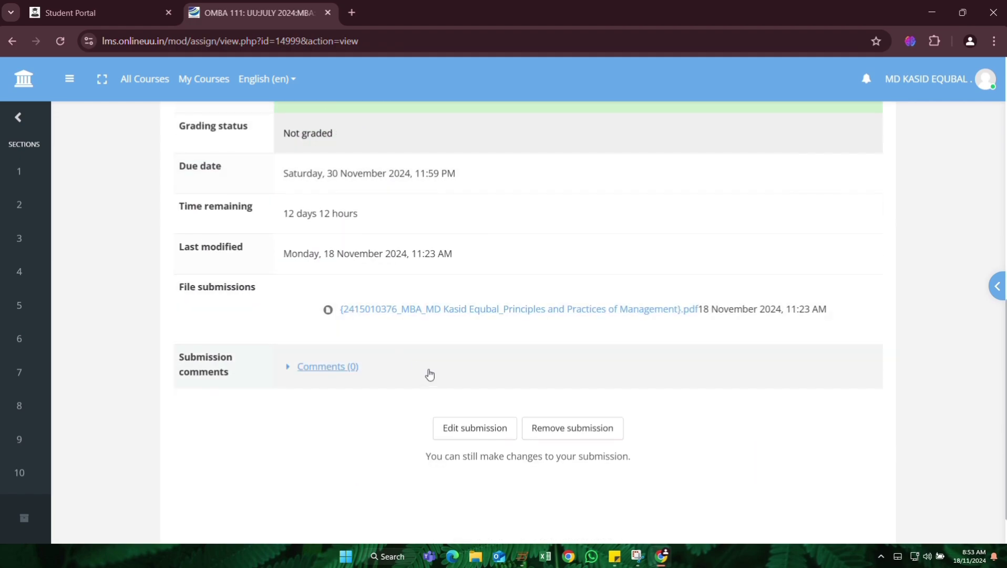
scroll(449, 376, down, 1)
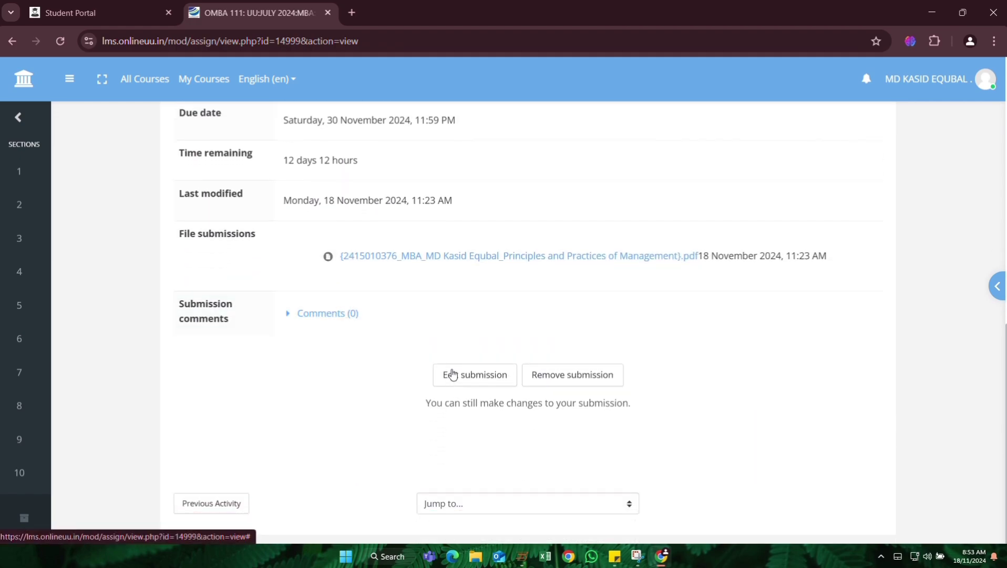
scroll(435, 438, up, 3)
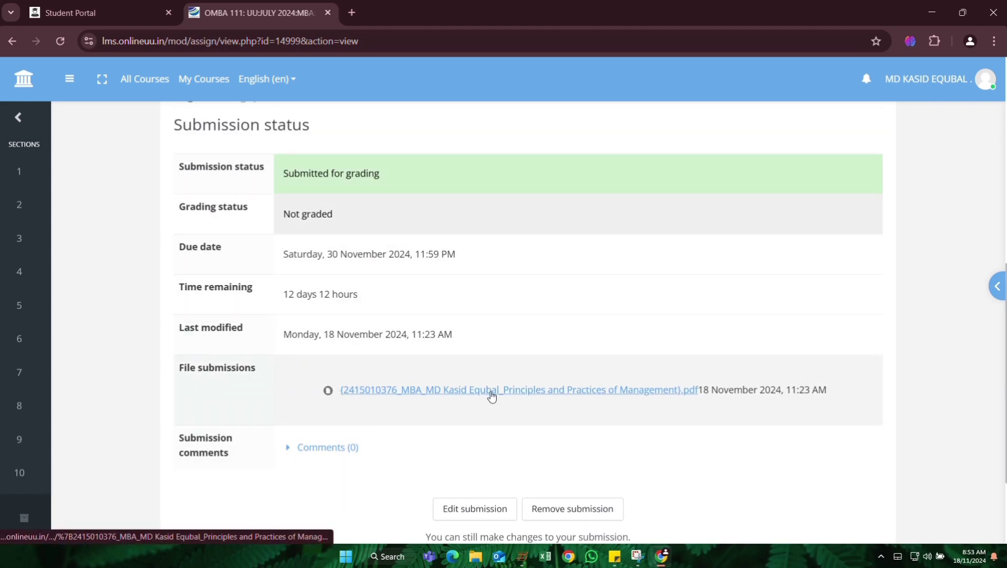
scroll(492, 396, down, 3)
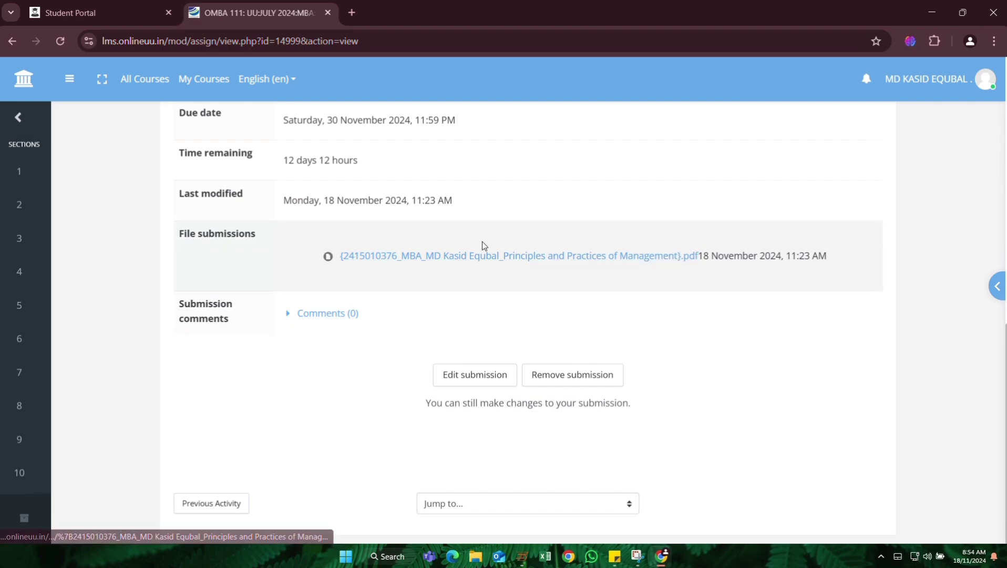
scroll(208, 219, up, 3)
scroll(433, 292, down, 3)
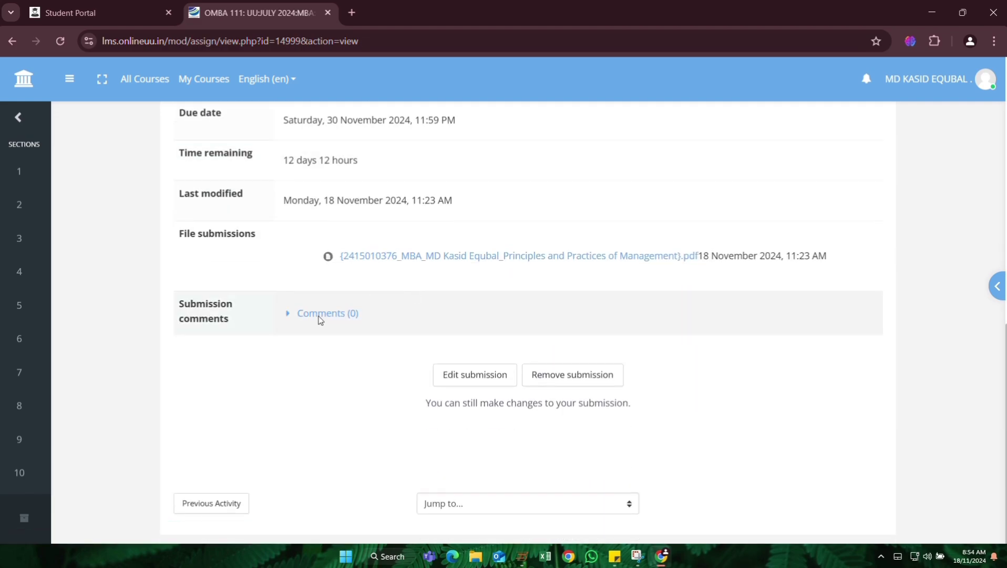
scroll(337, 451, up, 3)
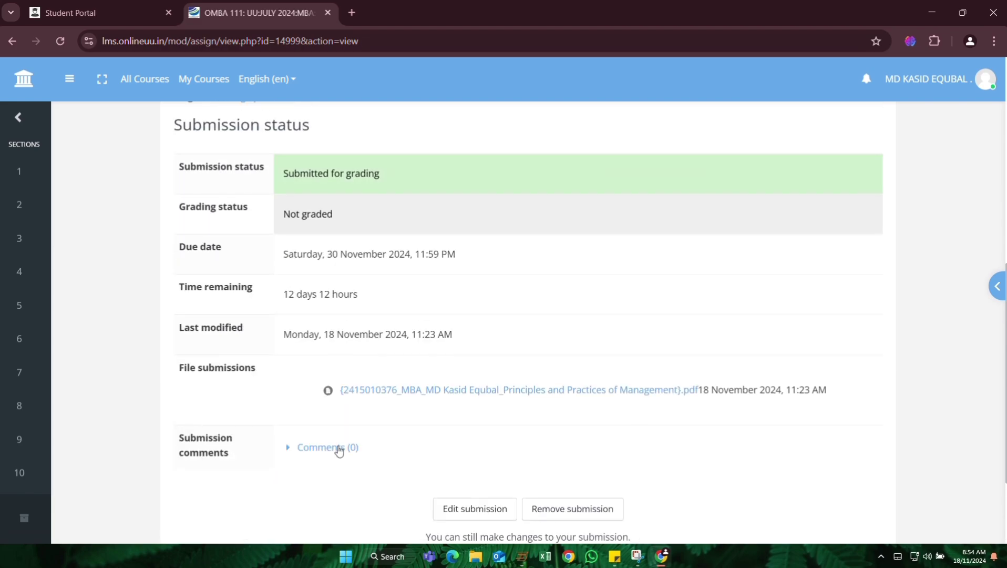
scroll(341, 451, down, 3)
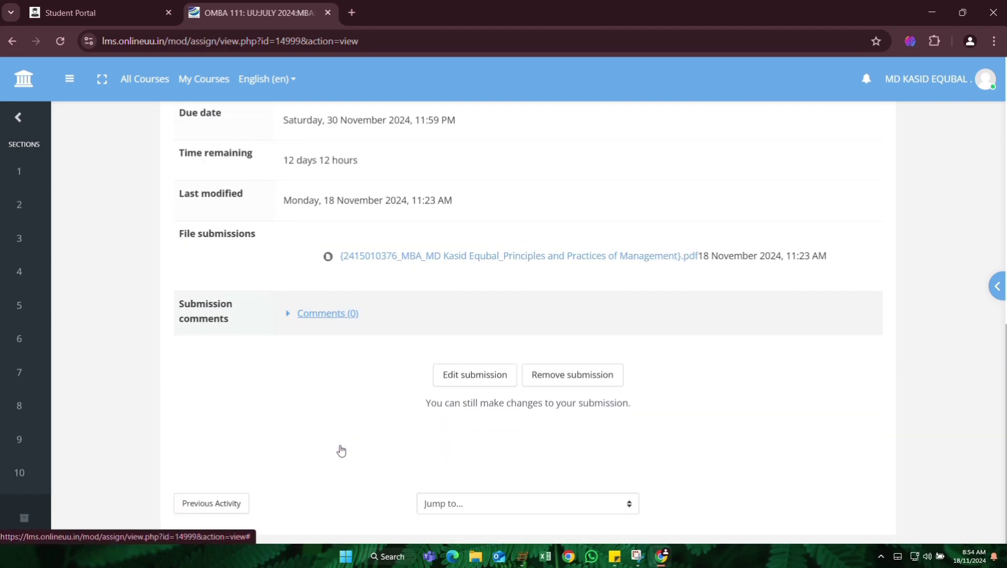
Visit the previous MCQ 1 quiz activity, then return to the DESC 1 assignment page.
click(220, 508)
scroll(579, 339, down, 5)
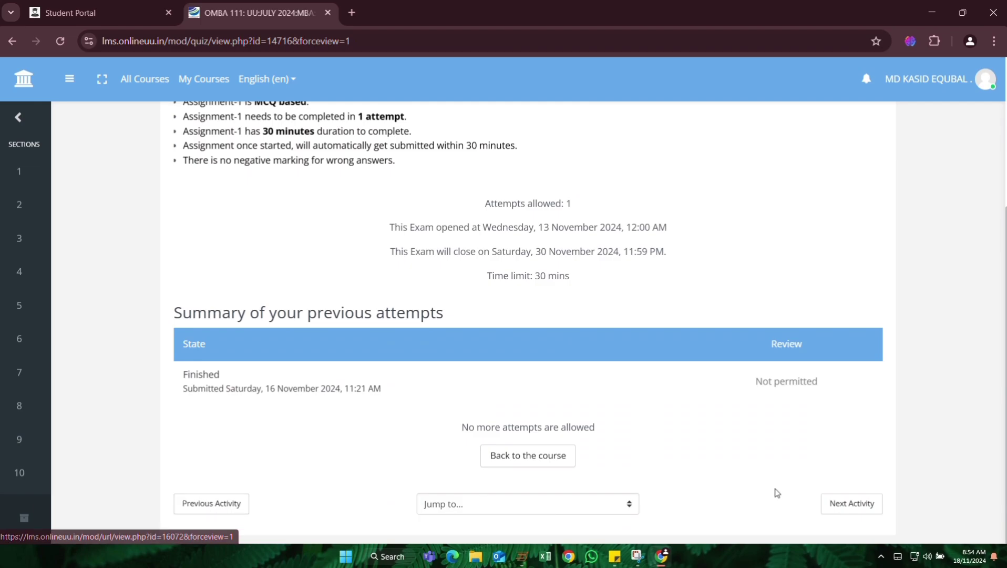
click(860, 509)
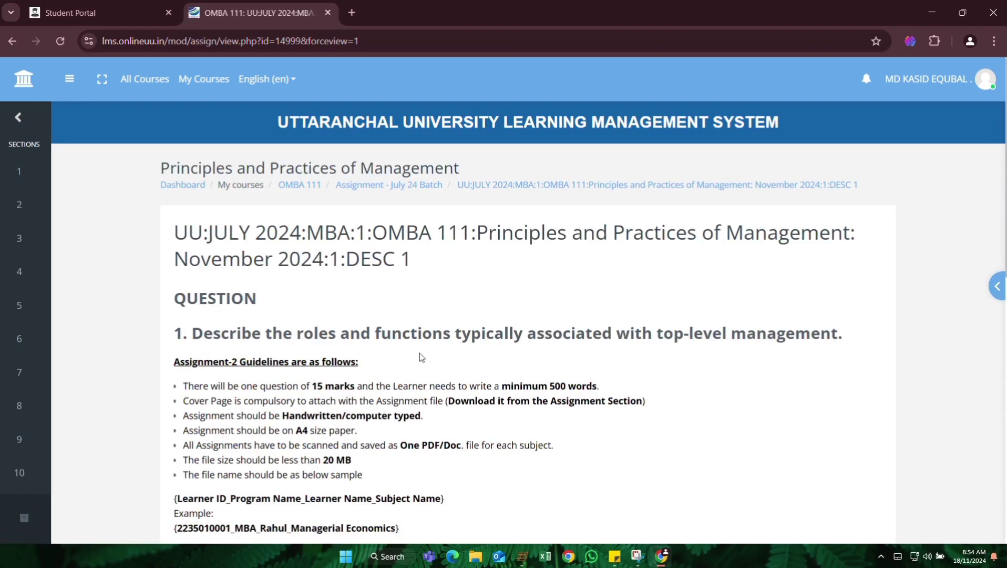
scroll(419, 353, down, 10)
scroll(410, 390, up, 3)
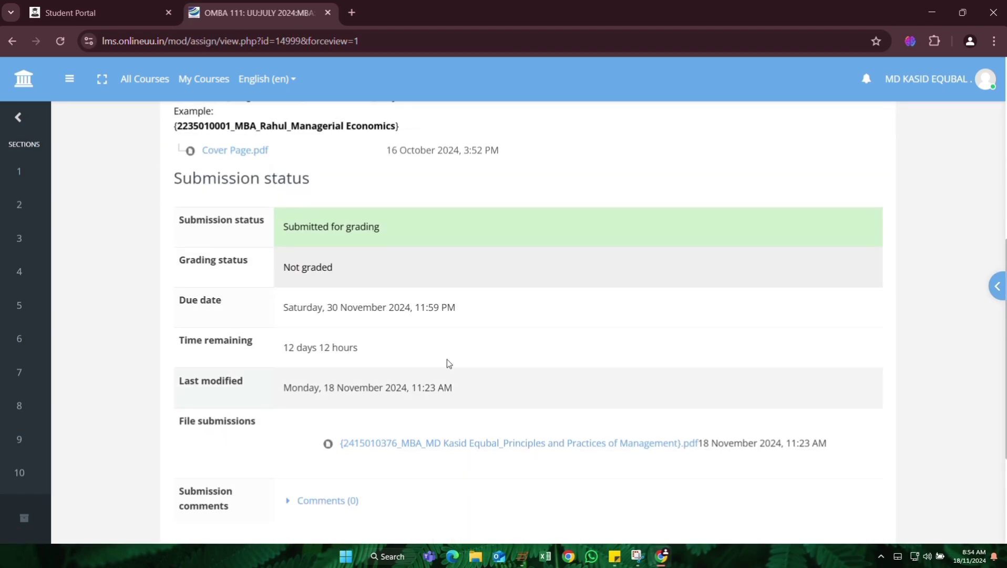
scroll(450, 342, down, 4)
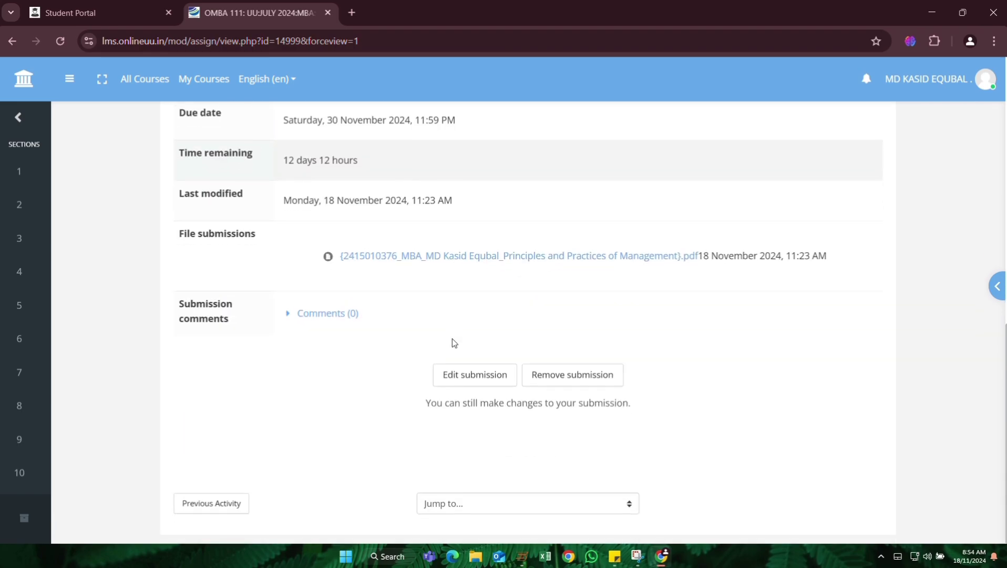
scroll(625, 361, up, 12)
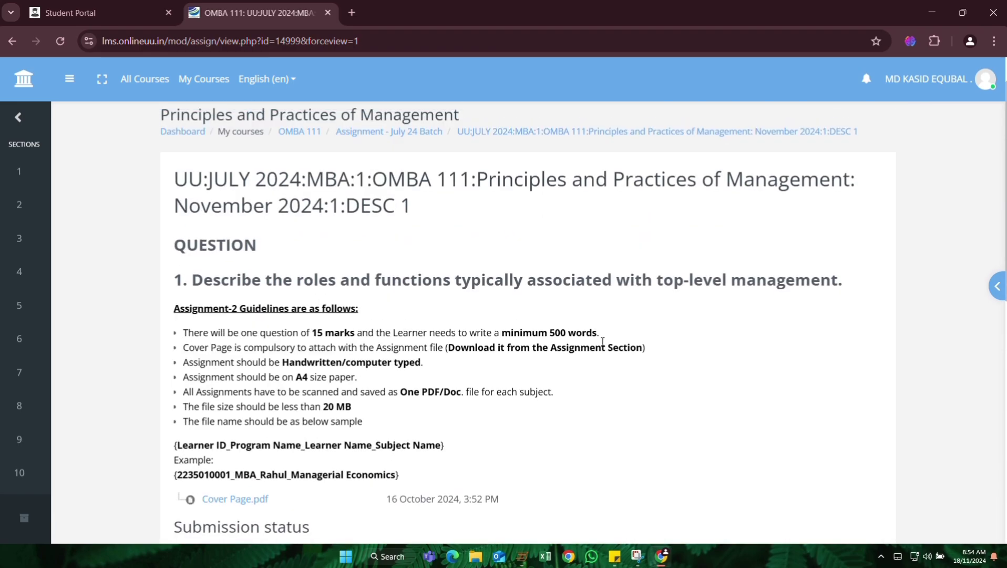